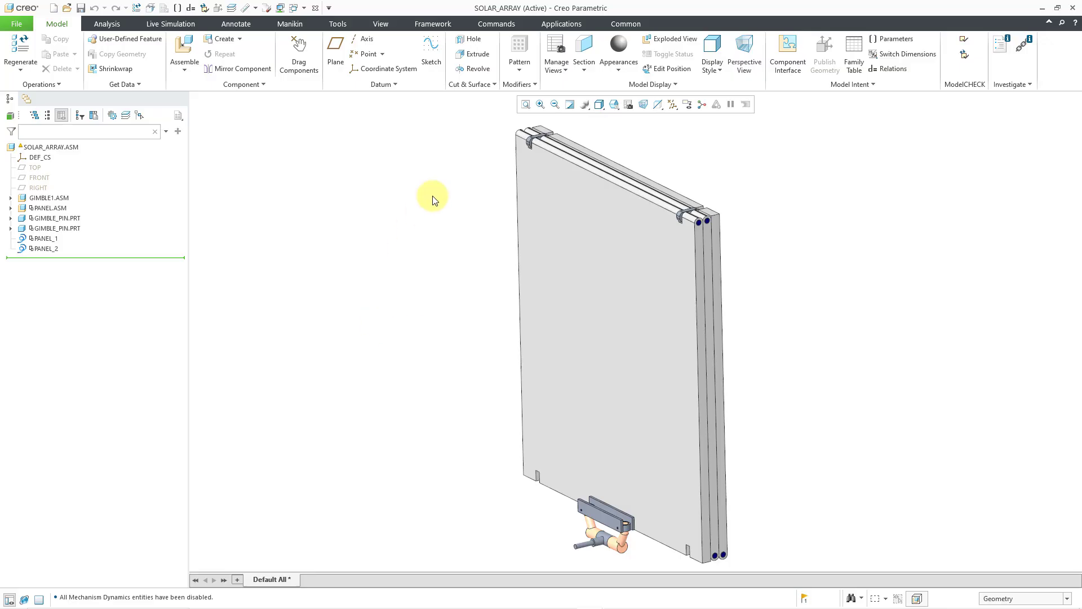
Step: Switch to the Mechanism application and zoom the view in on the gimbal
left_click(550, 23)
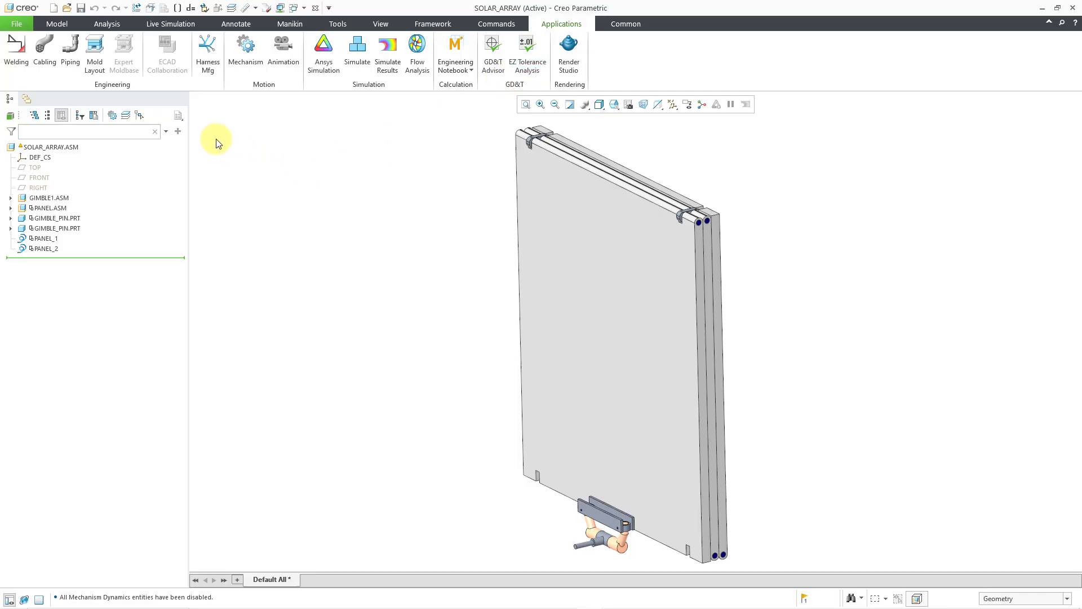
left_click(238, 59)
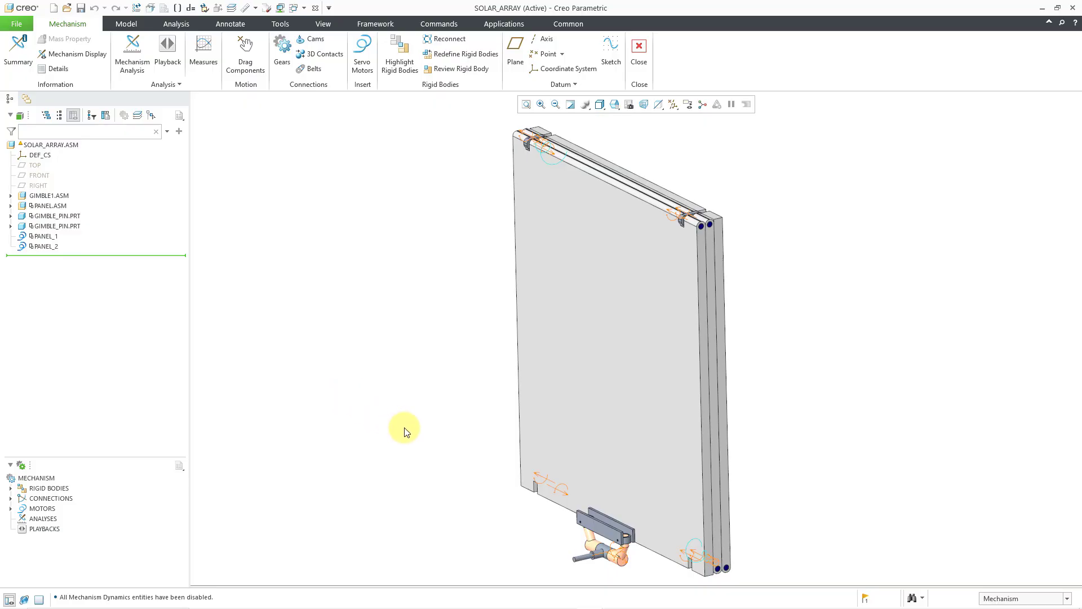
middle_click_drag(404, 431, 398, 285, "ctrl")
middle_click_drag(572, 435, 575, 526, "ctrl")
middle_click_drag(651, 487, 589, 483, "shift")
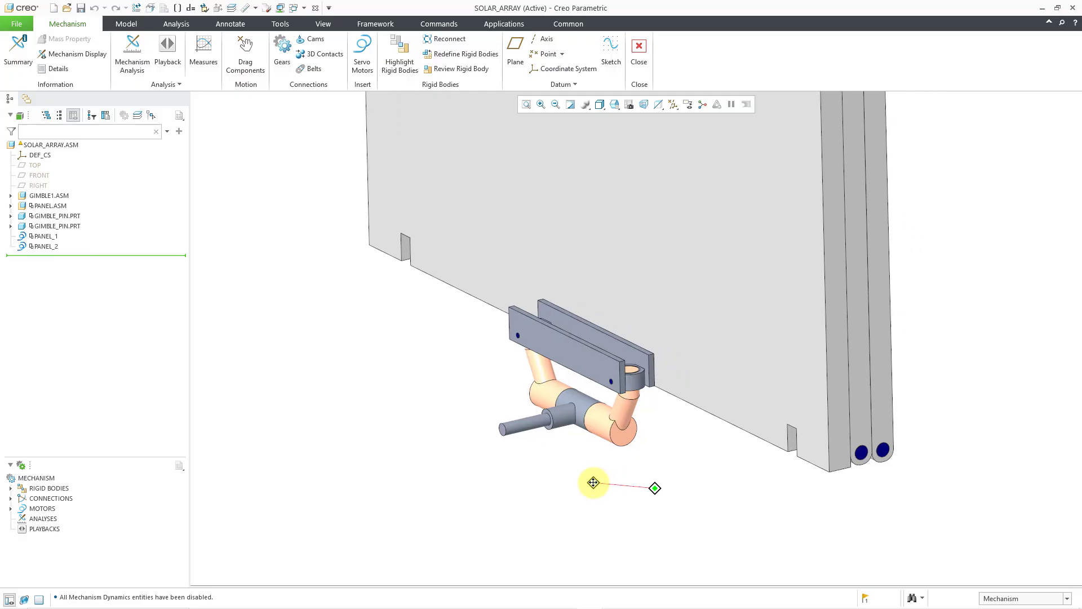
Step: Add a servo motor on Connection_1.first_rot_axis driving angular velocity, with its direction flipped
left_click(599, 423)
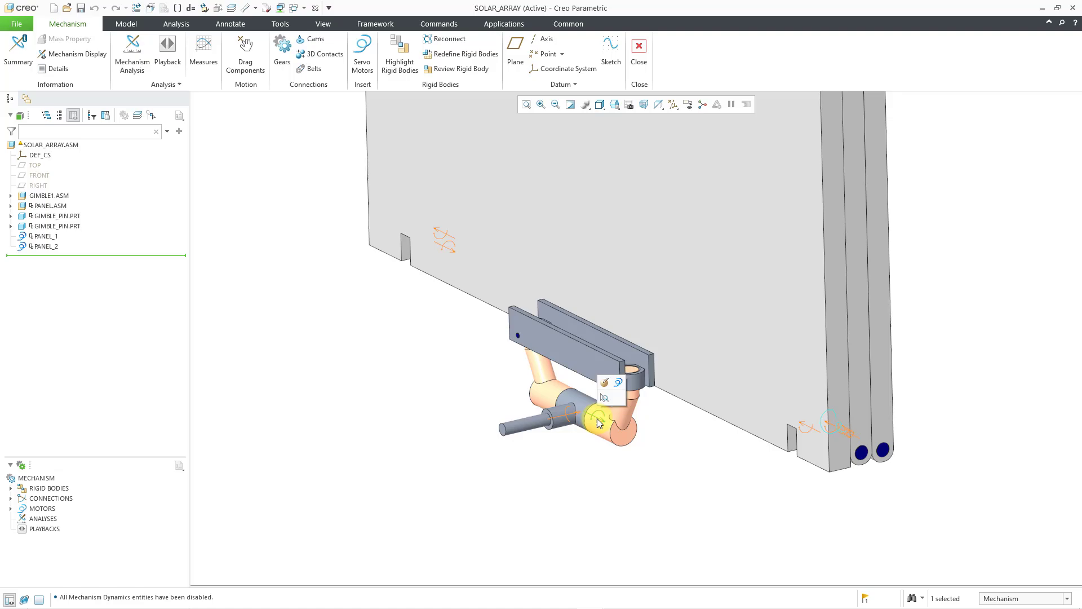
left_click(617, 384)
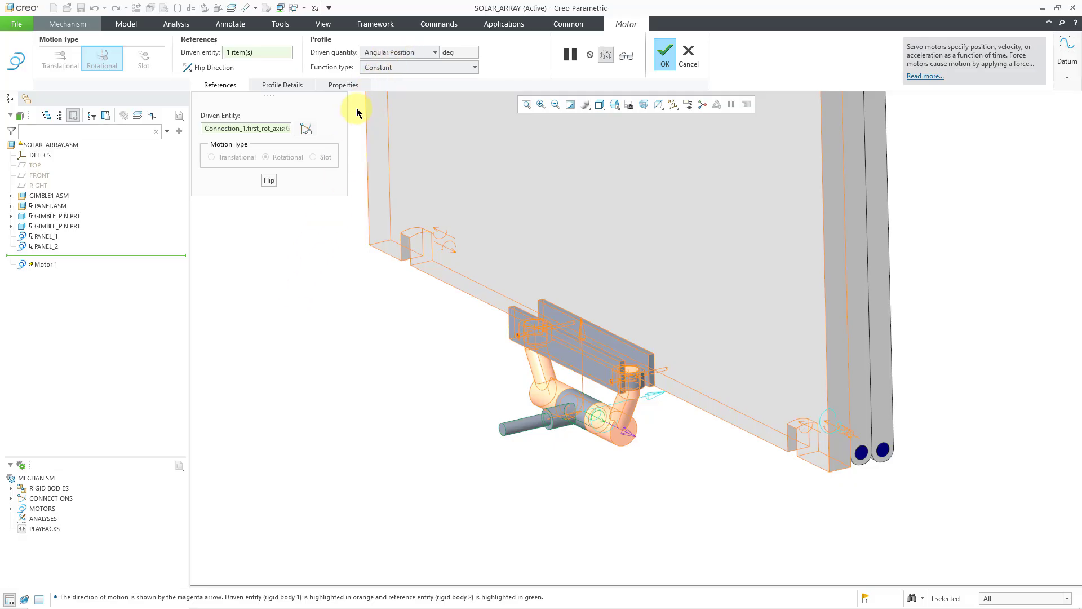
left_click(398, 52)
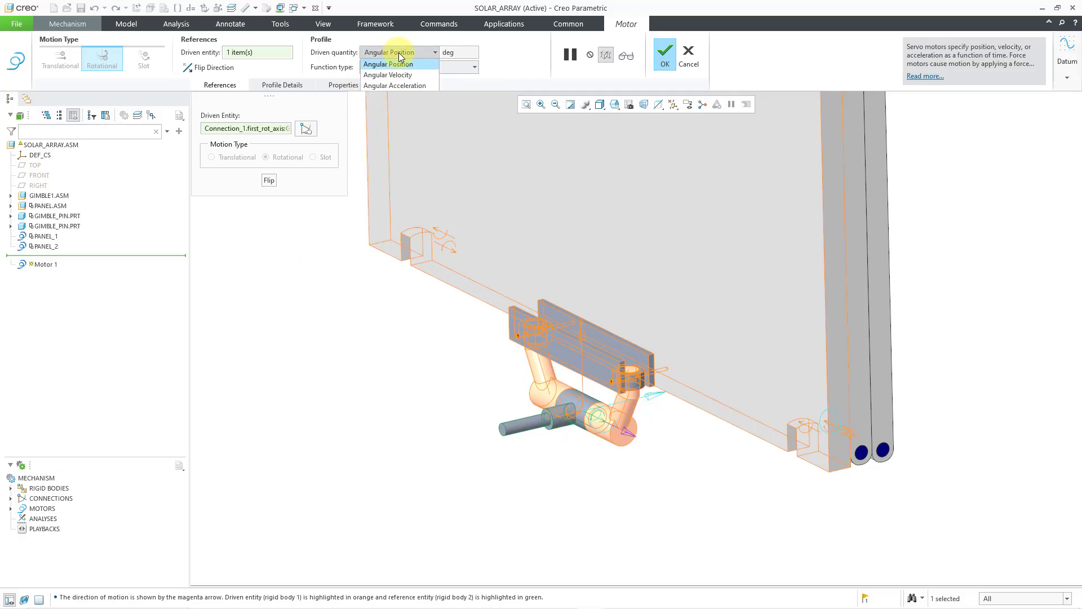
left_click(415, 77)
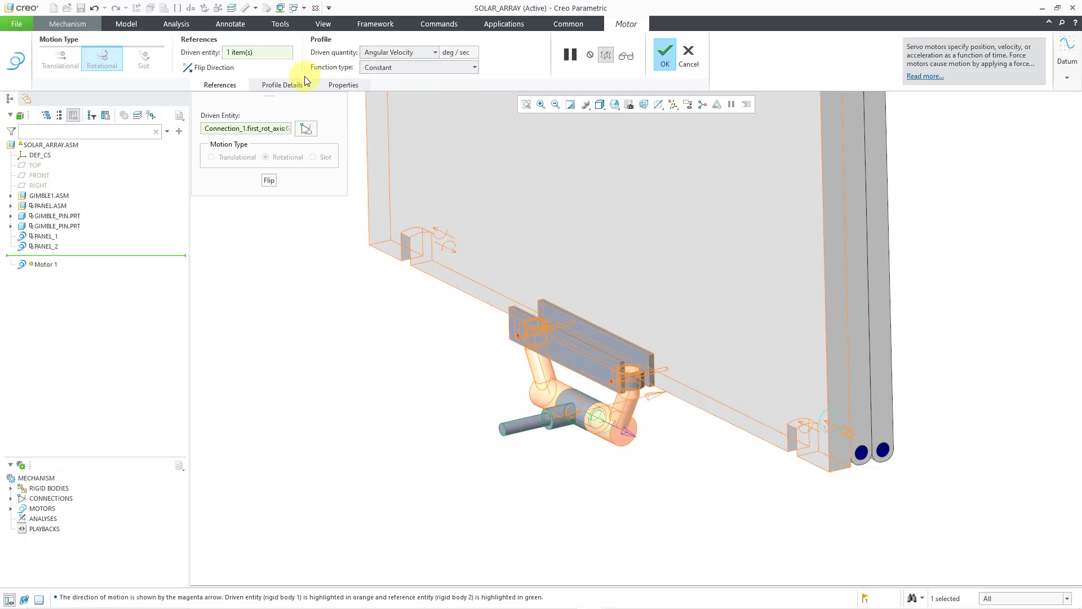
left_click(284, 86)
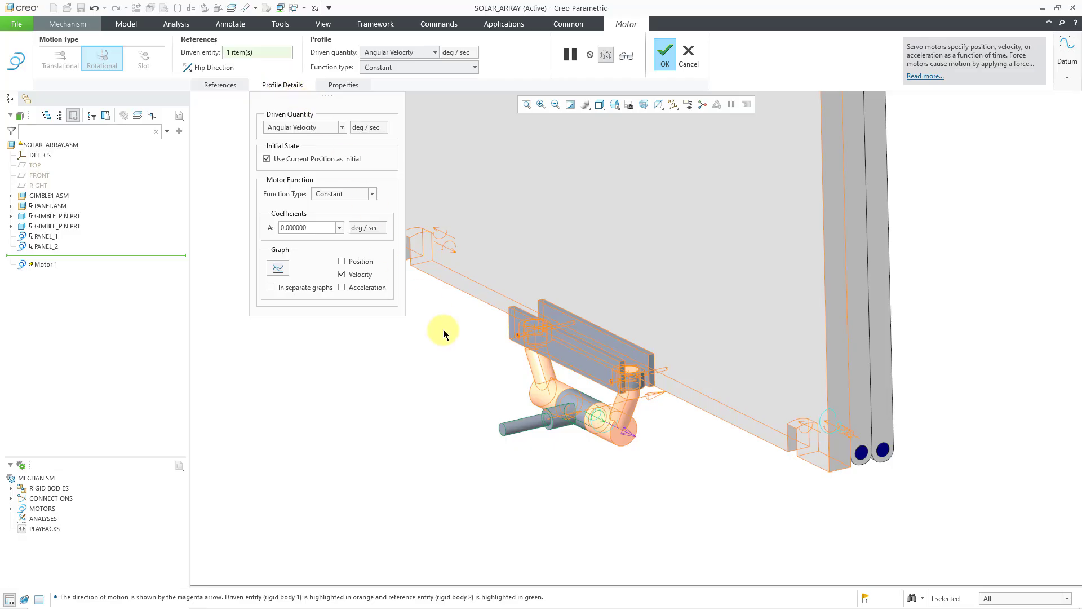
middle_click_drag(450, 349, 512, 335, "shift")
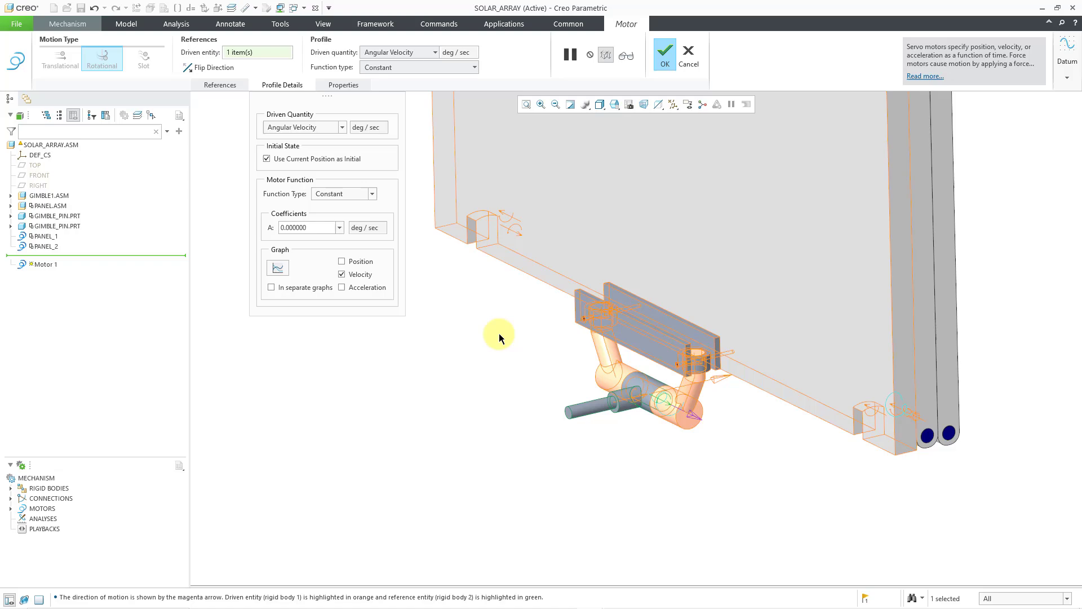
left_click(221, 68)
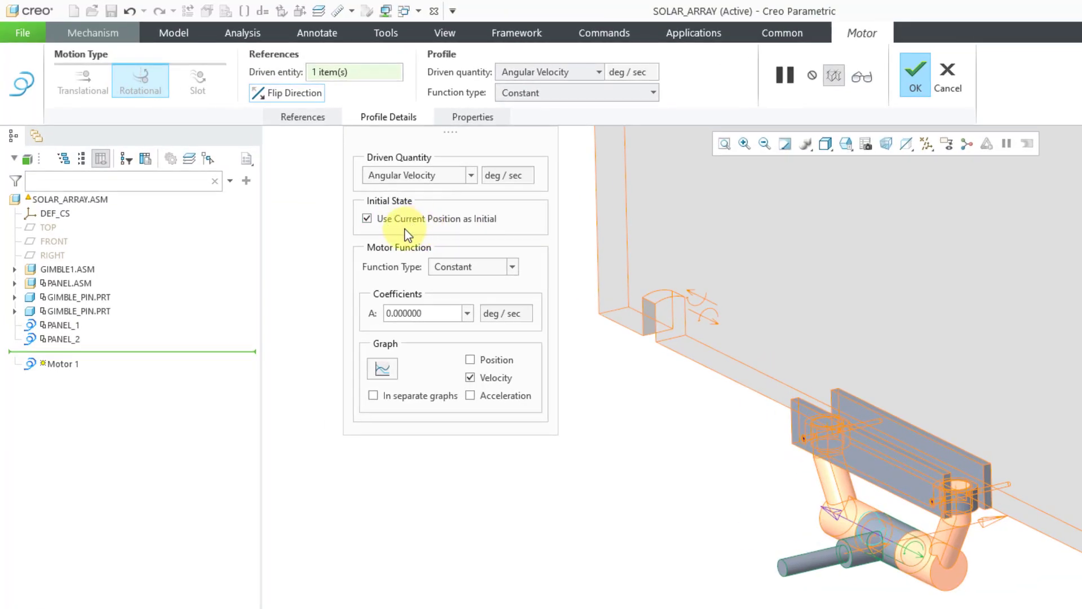
Step: Change Motor 1's angular velocity function type to Table
left_click(405, 228)
left_click(424, 229)
left_click(457, 268)
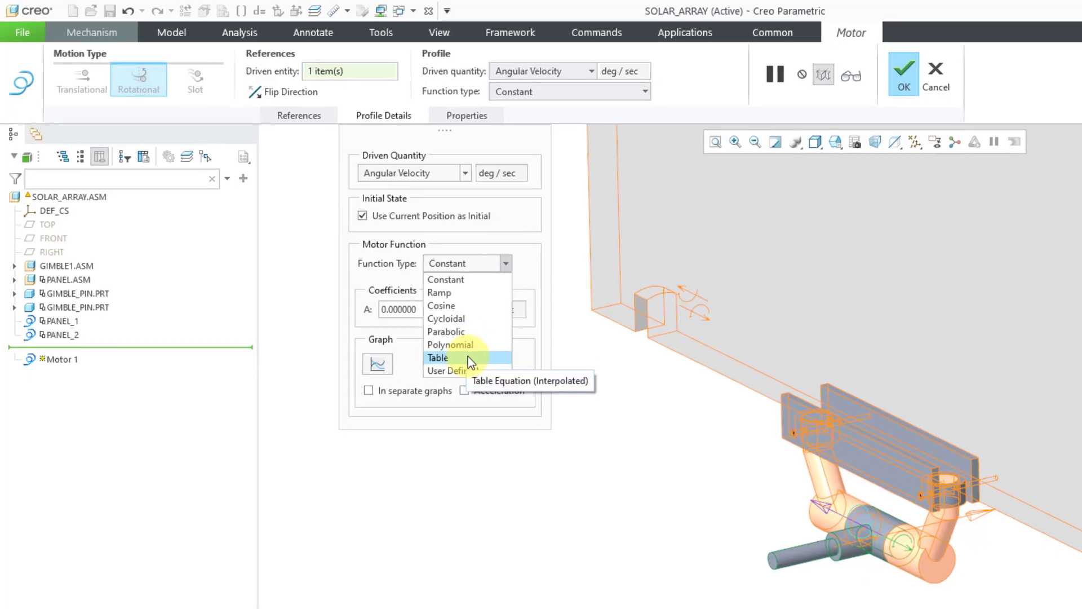
left_click(467, 358)
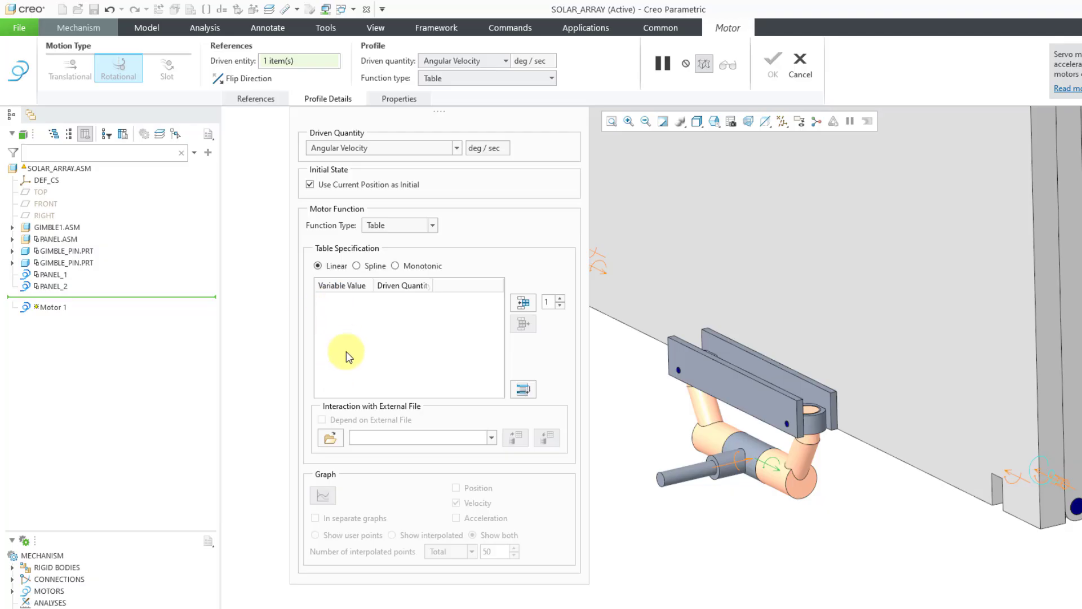
Step: Add four rows to the velocity table and enter the 3 s → 10 deg/sec point
left_click(561, 299)
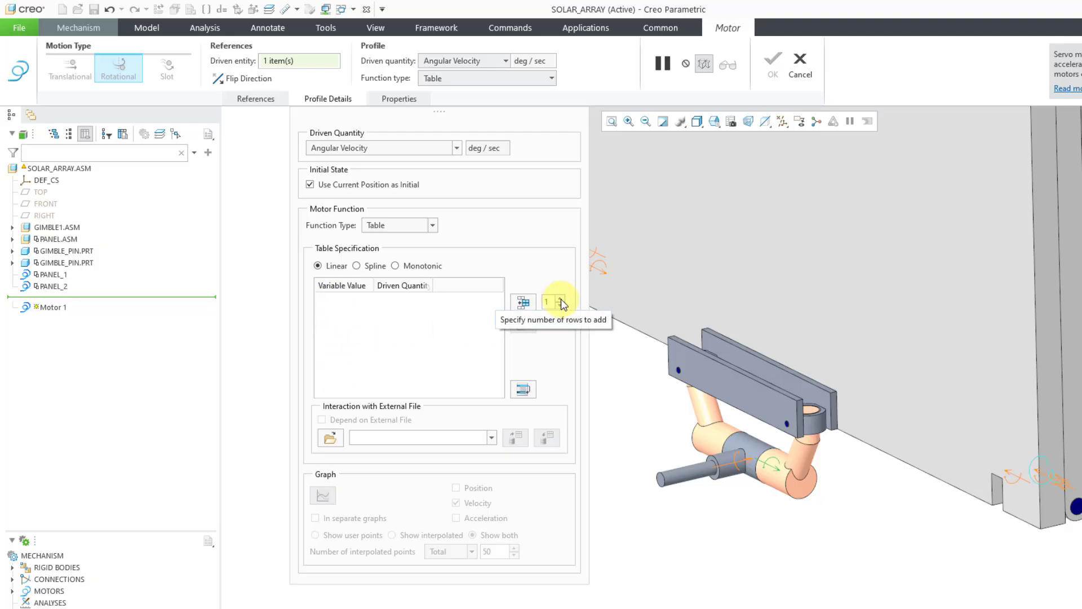
left_click(561, 299)
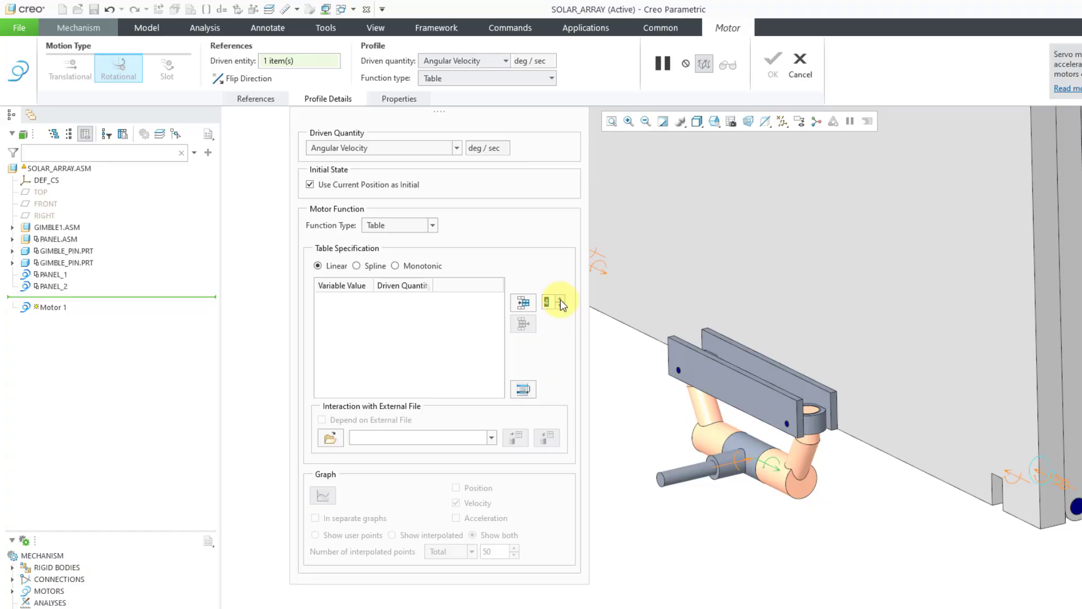
left_click(523, 303)
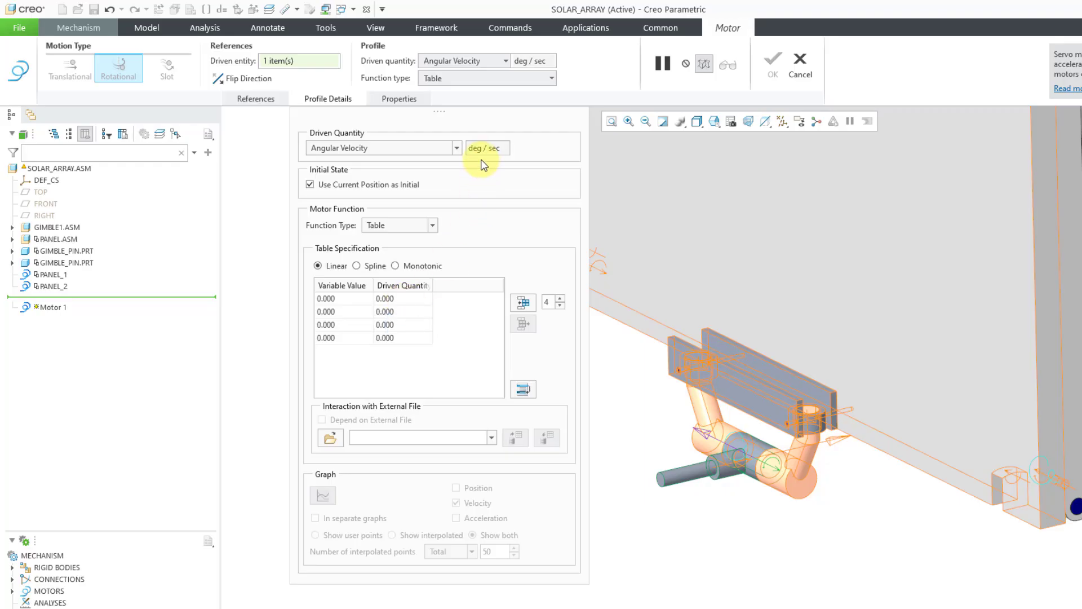
double_click(342, 317)
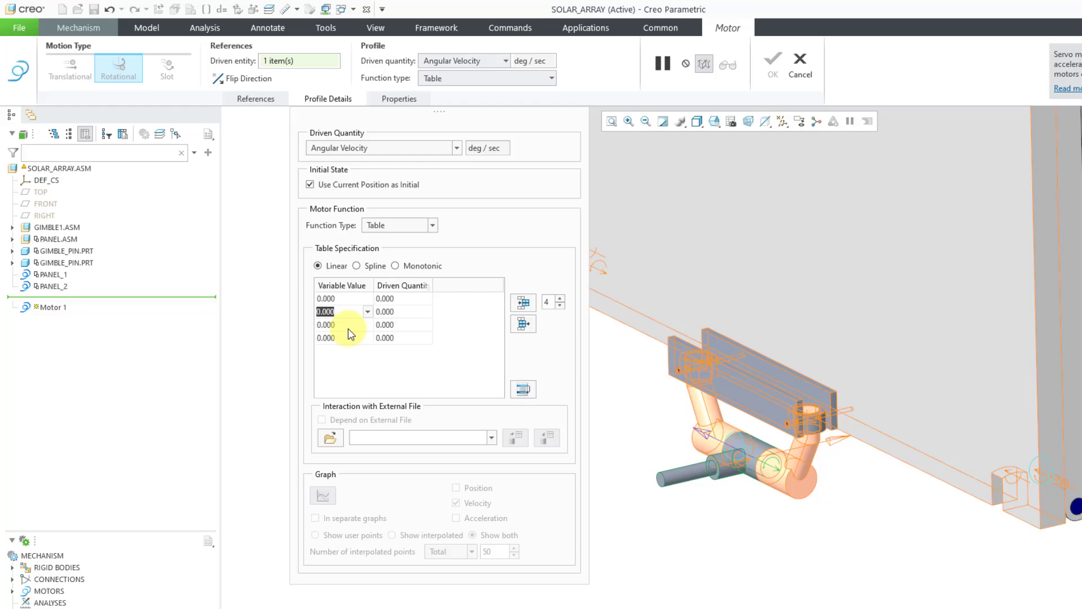
type("3")
double_click(405, 312)
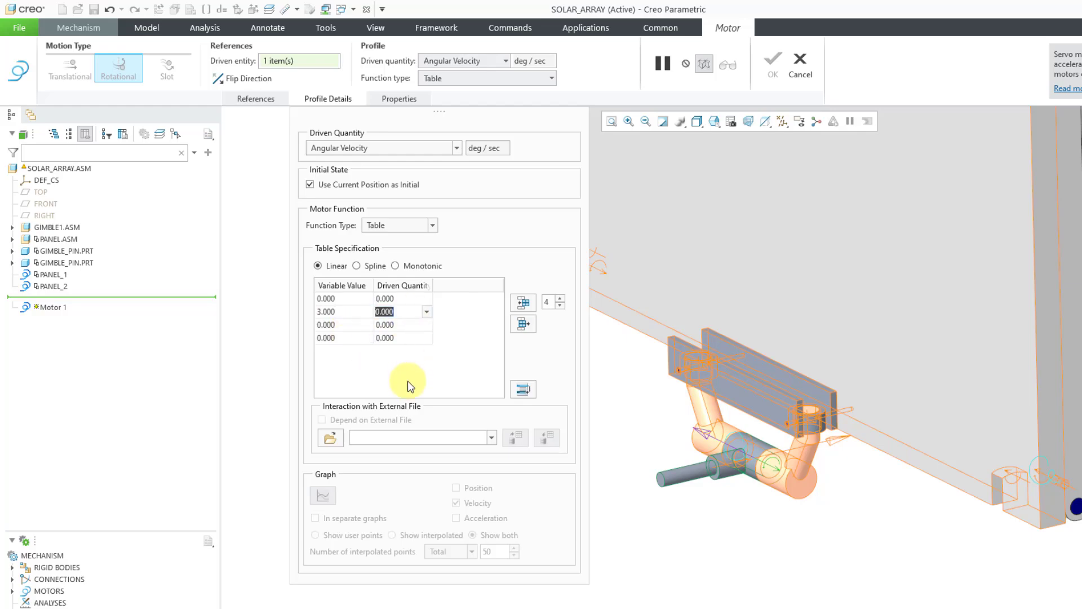
type("10")
key("Tab")
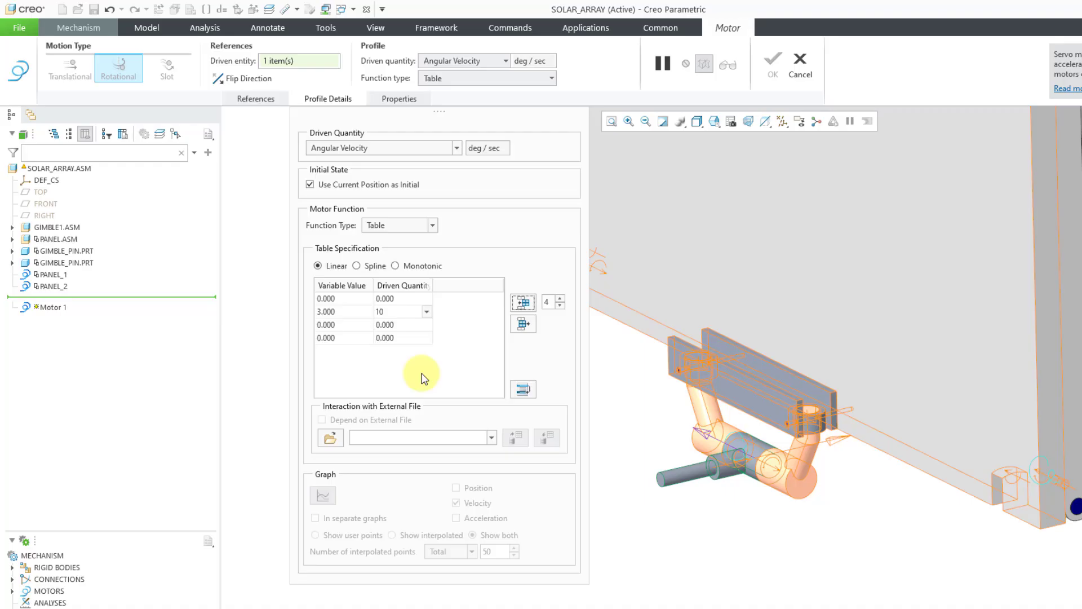
Step: Enter the 9 s → 10 deg/sec and 12 s → 0 deg/sec table points
double_click(330, 327)
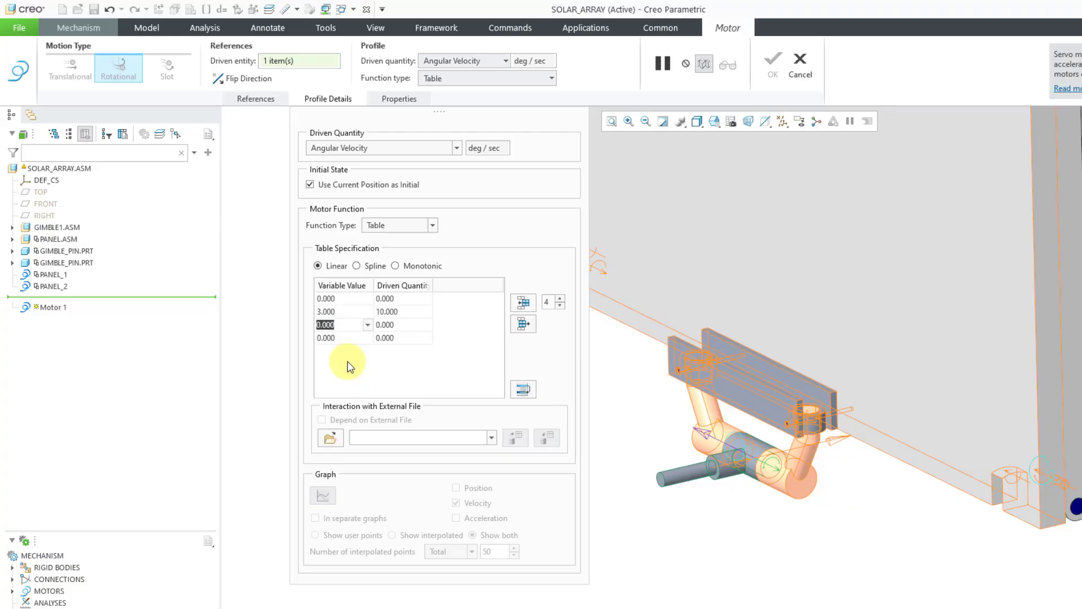
type("9")
key("Tab")
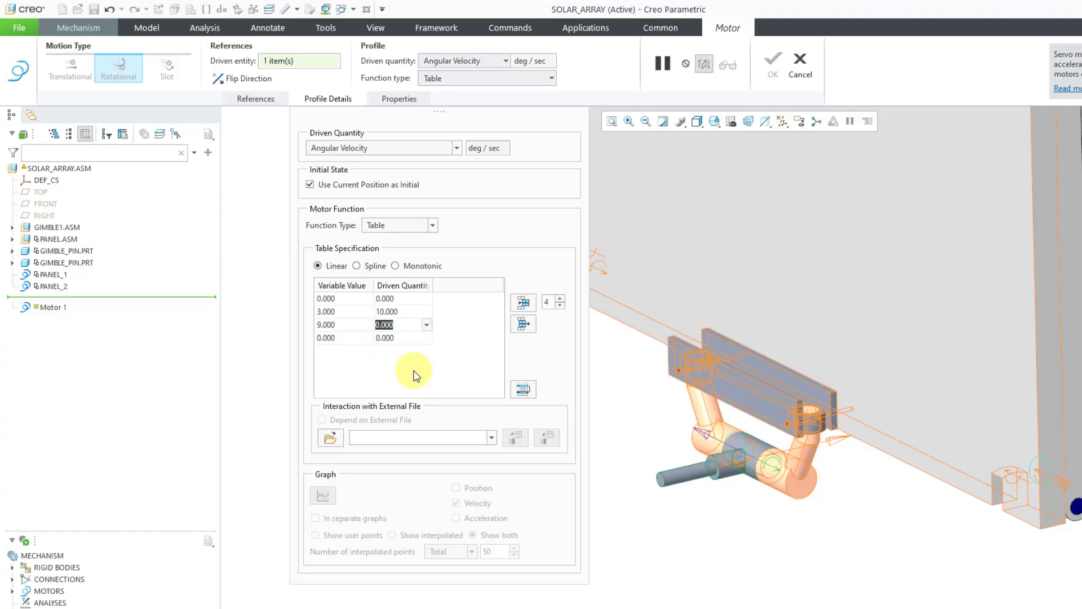
type("10")
left_click(346, 338)
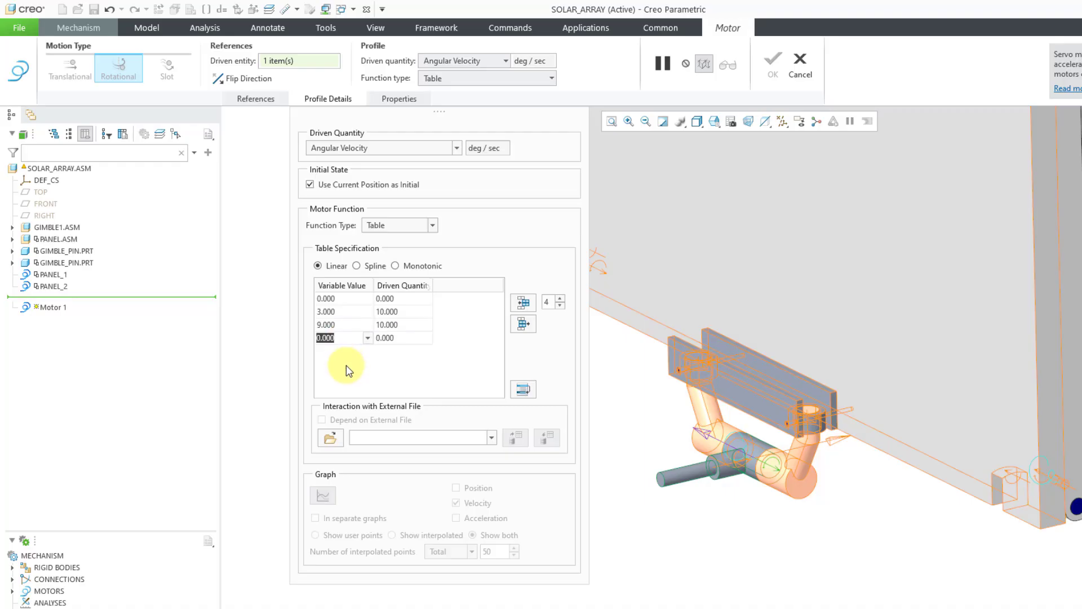
type("12")
key("Tab")
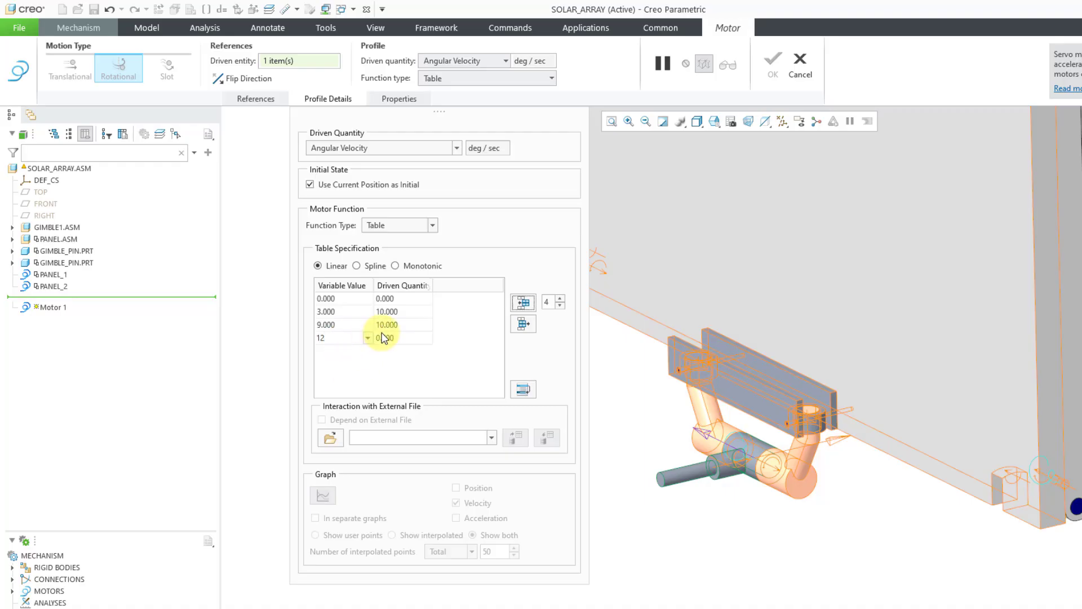
left_click(394, 367)
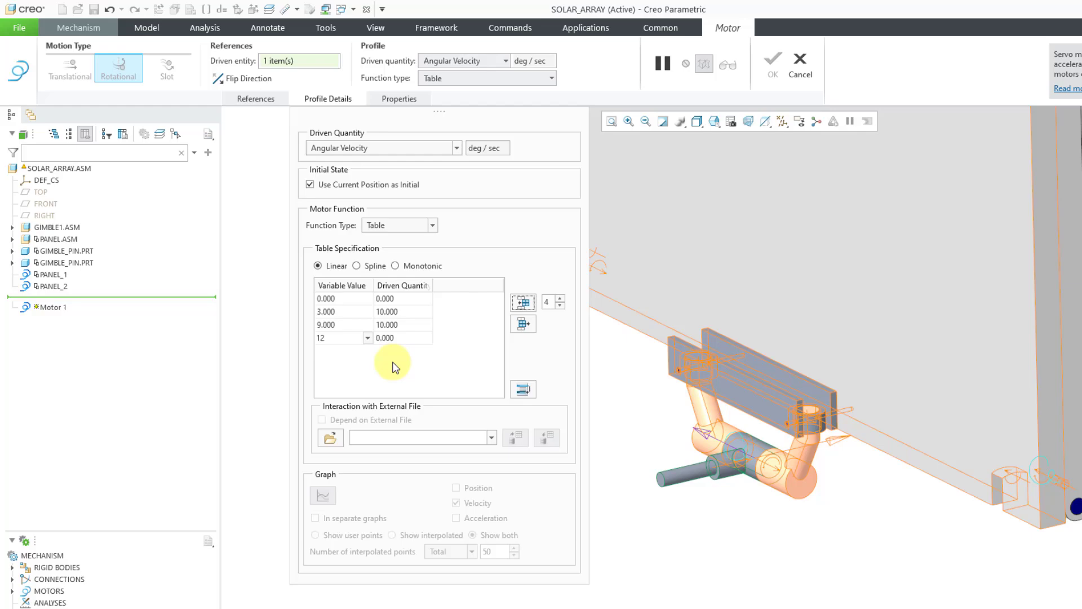
left_click(395, 367)
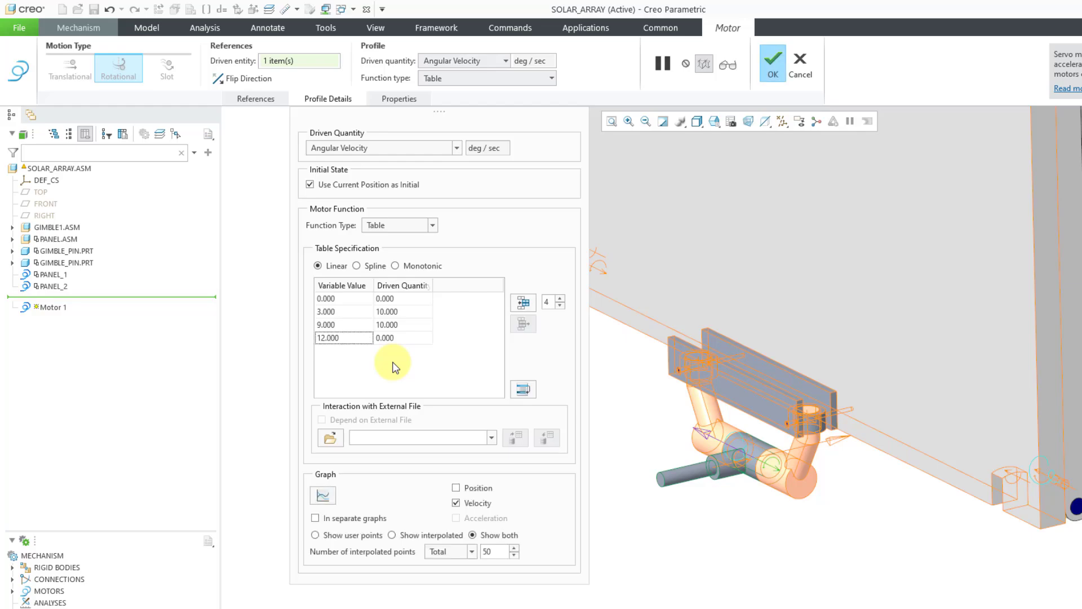
Step: Graph Motor 1's position and velocity profile with Position included
left_click(457, 488)
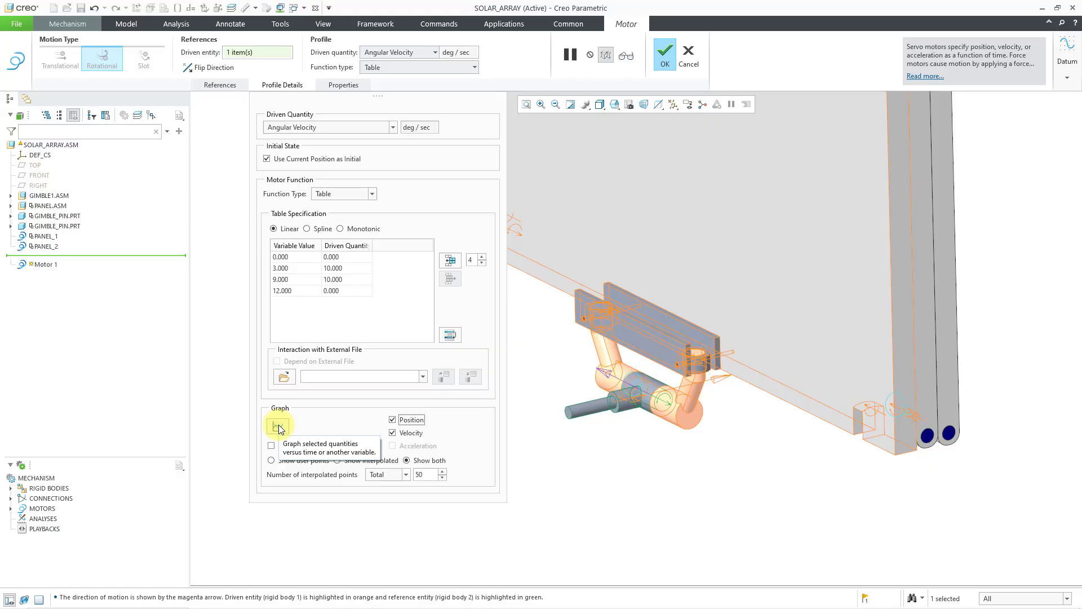
left_click(277, 426)
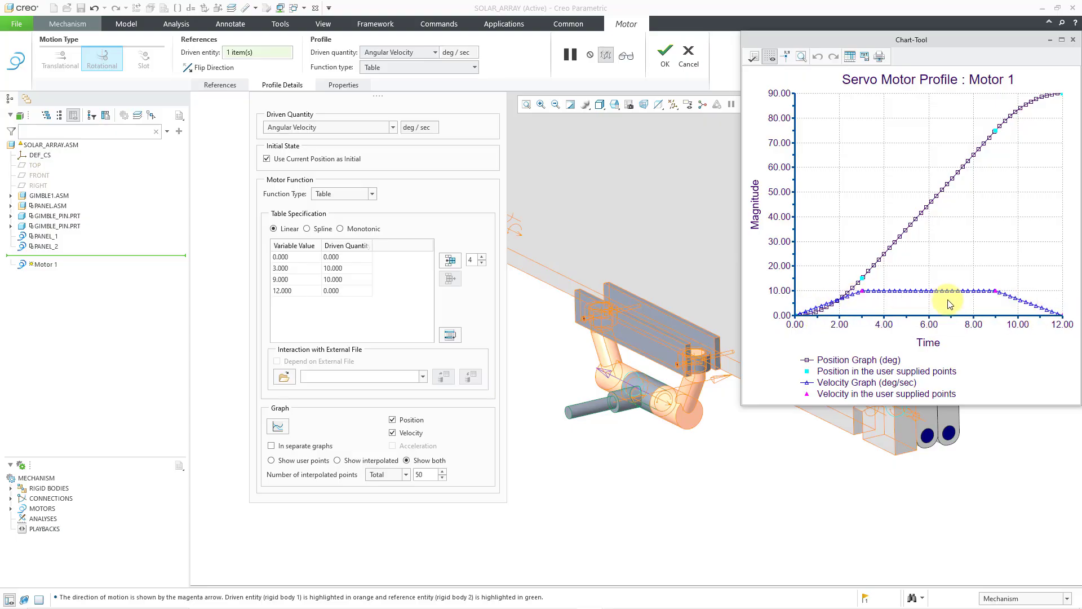
mouse_move(992, 297)
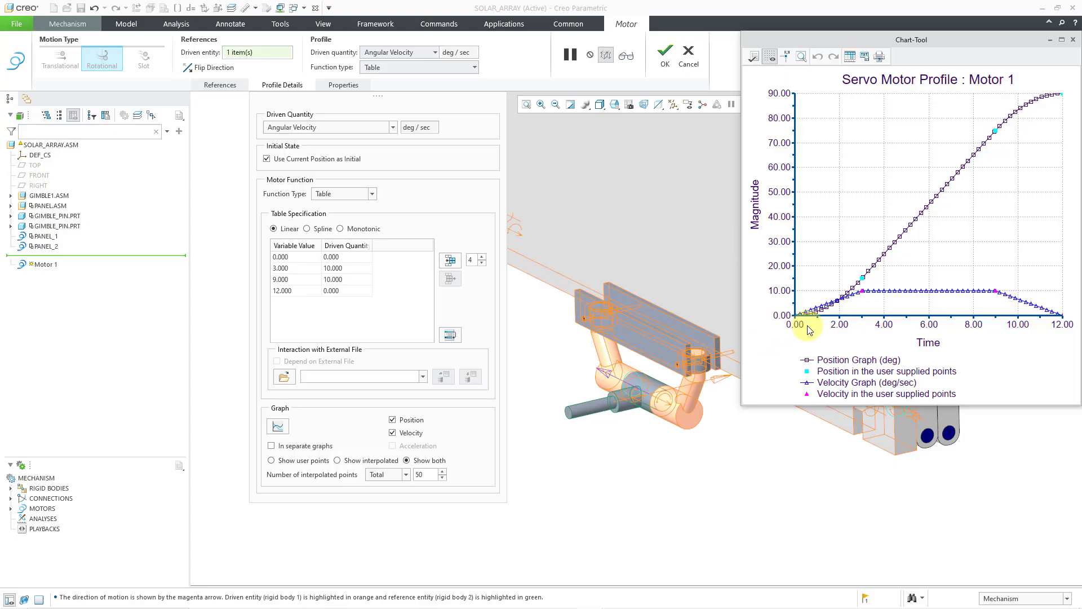
Step: Close the profile chart and confirm Motor 1 with its table velocity profile
left_click(1073, 40)
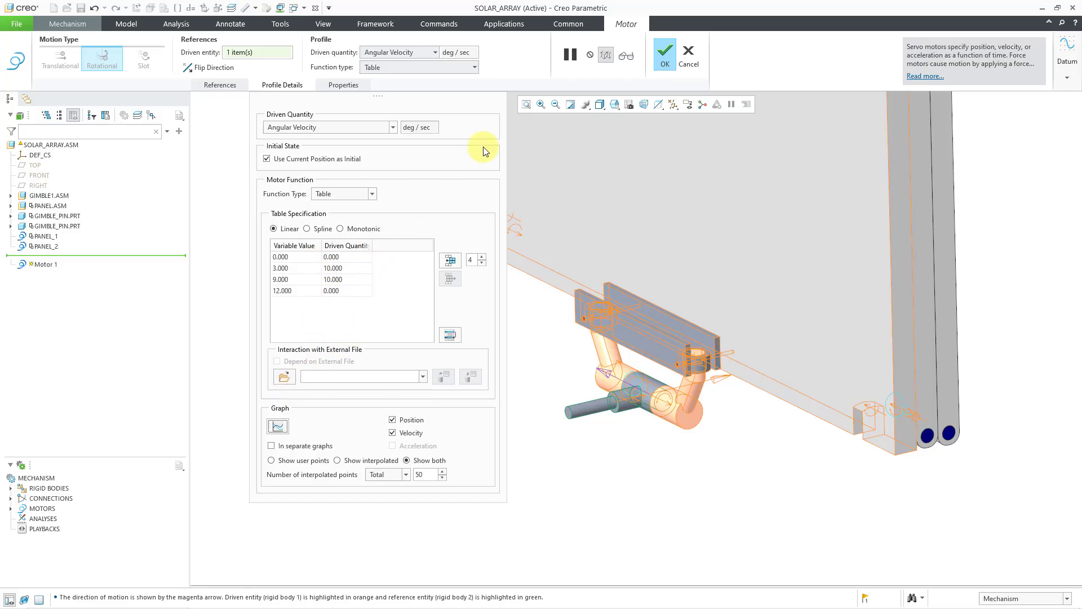
left_click(665, 56)
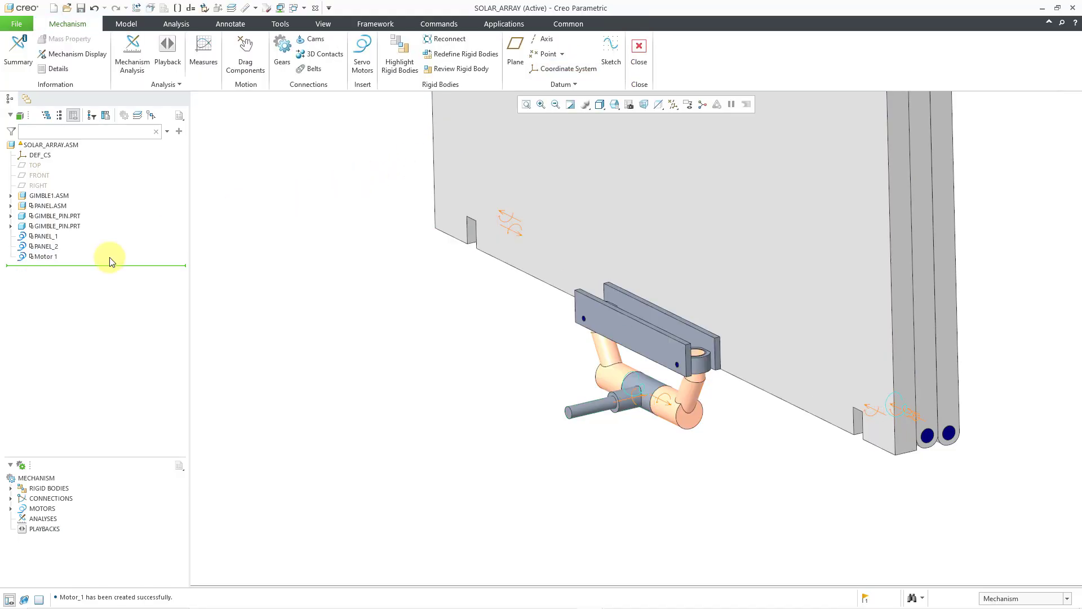
Step: Rename Motor 1 in the model tree to Gimble_Motor_1
left_click(47, 257)
left_click(47, 257)
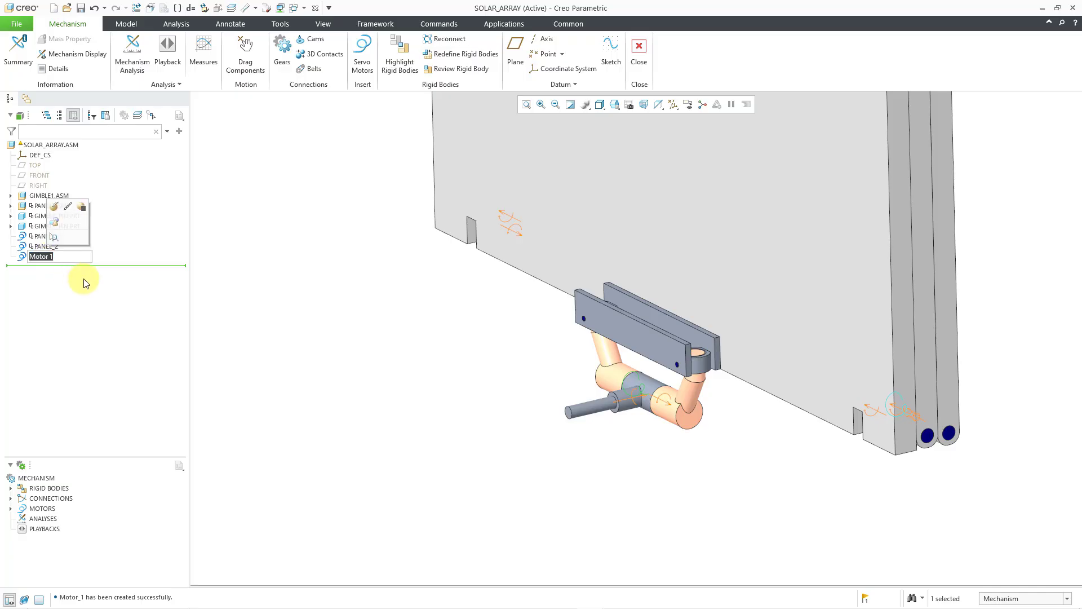
type("Gimb")
type("le_Motor_1")
key("Return")
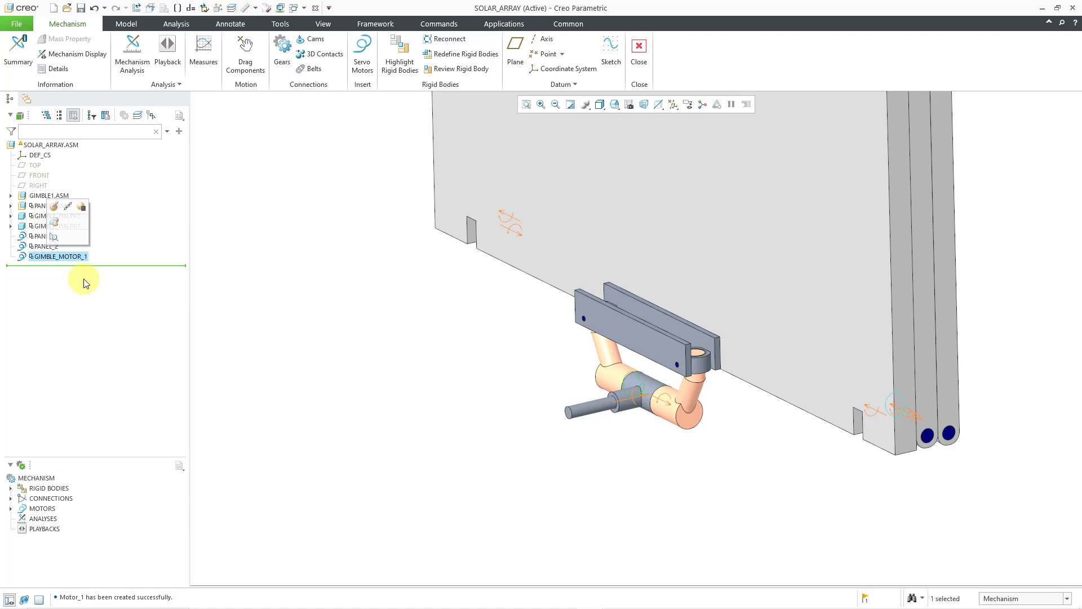
left_click(272, 328)
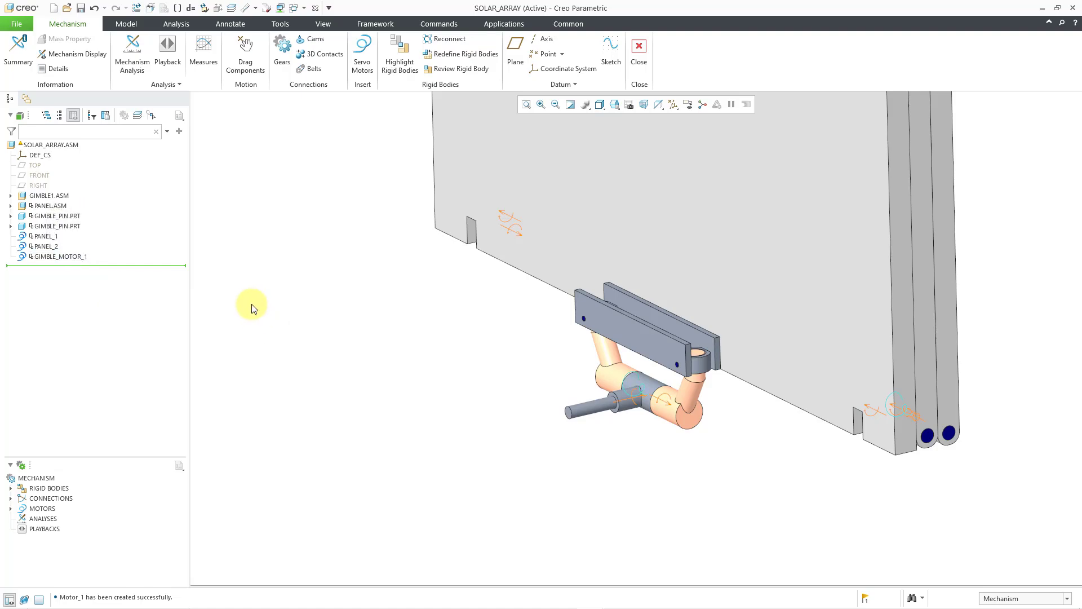
Step: Start a servo motor on Connection_1's rotation axis driving angular velocity with a Table function
left_click(625, 407)
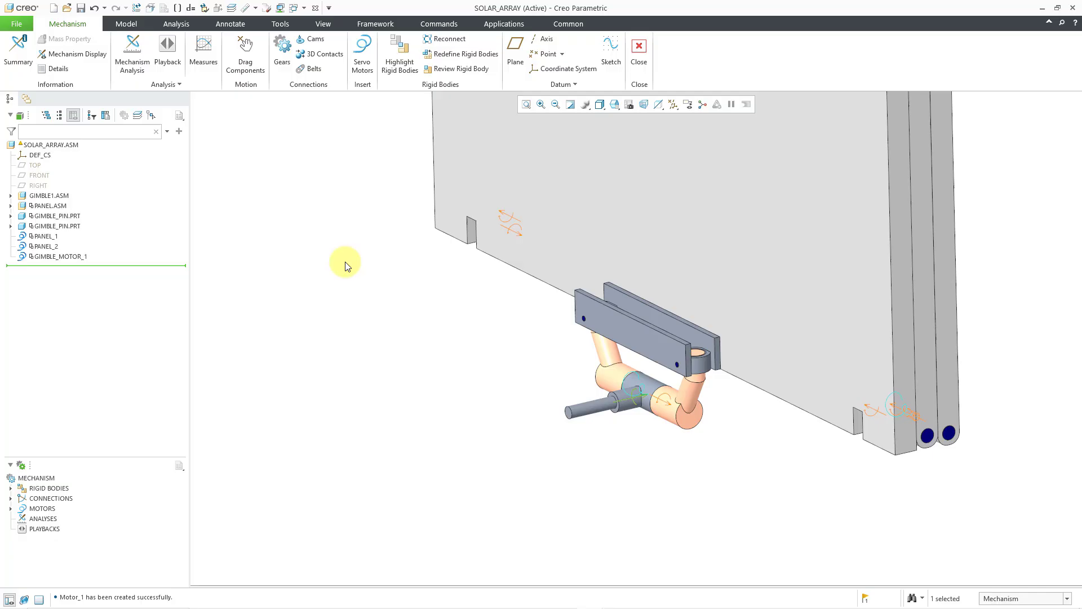
left_click(367, 68)
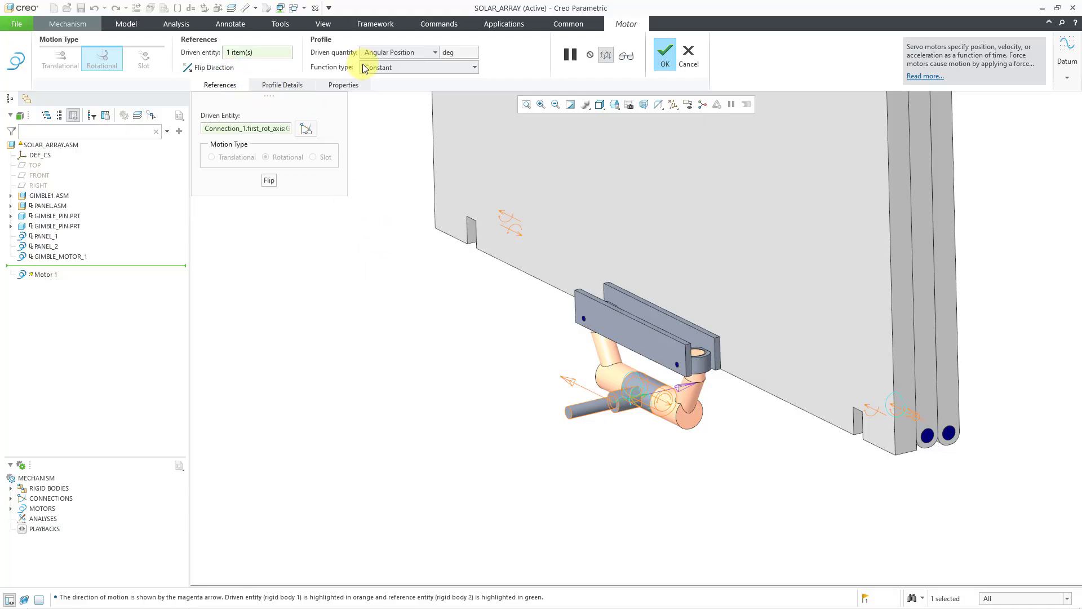
left_click(302, 86)
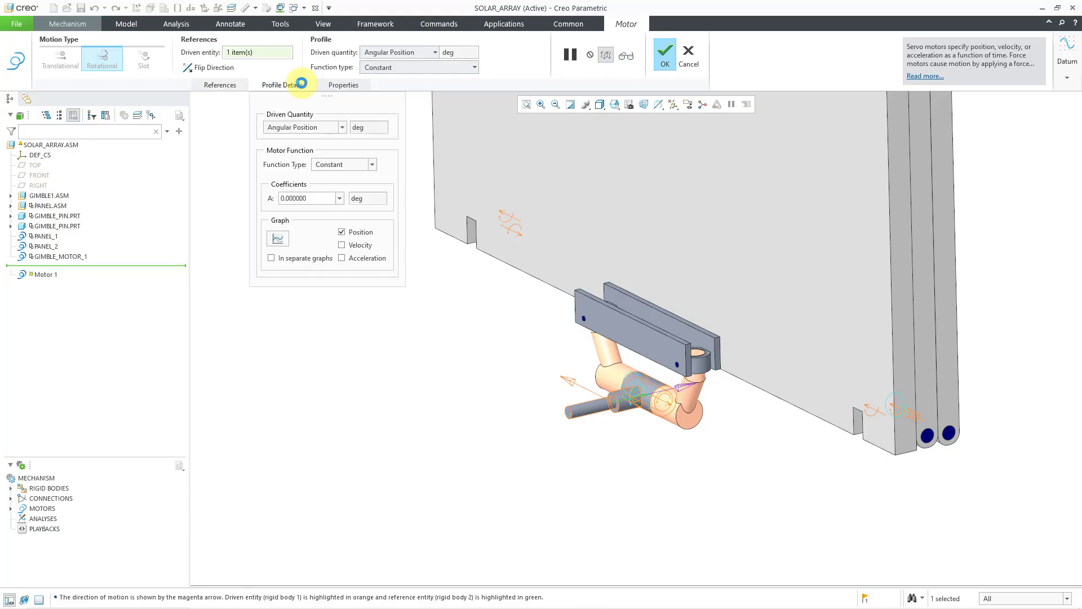
left_click(324, 128)
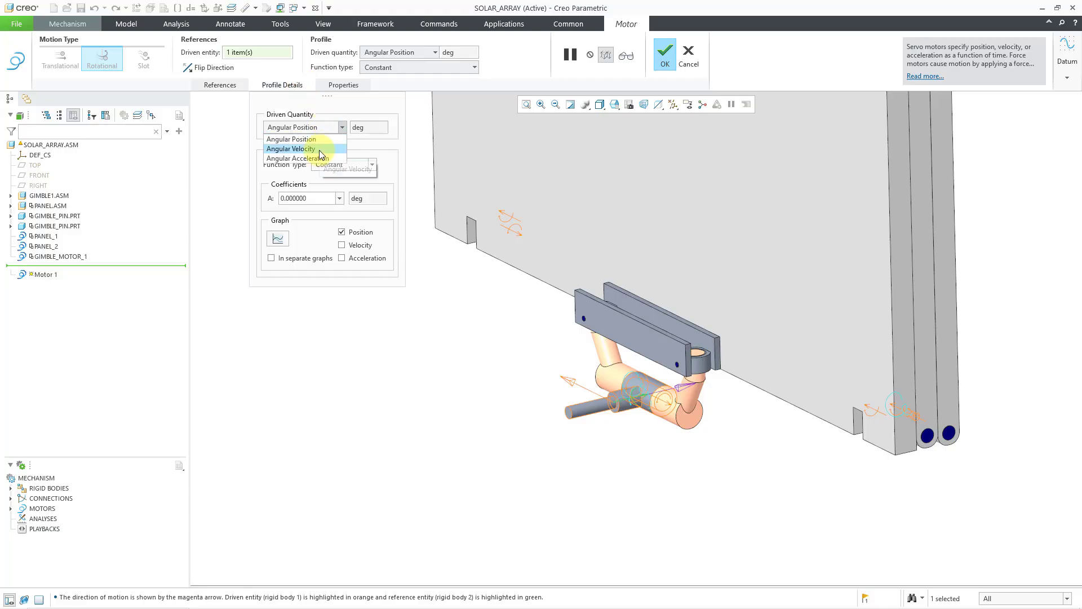
left_click(319, 149)
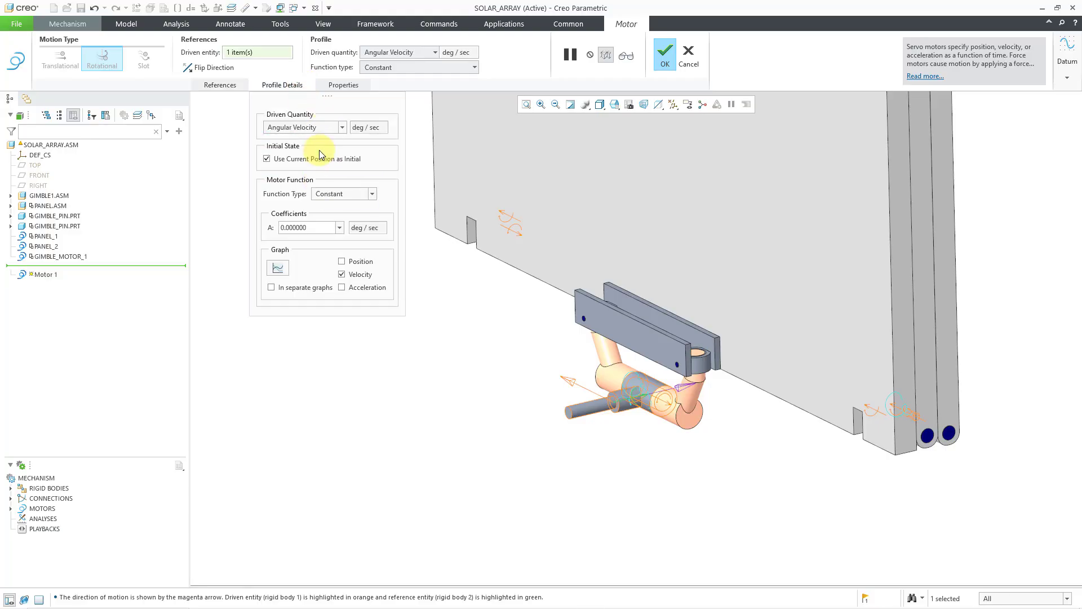
left_click(336, 194)
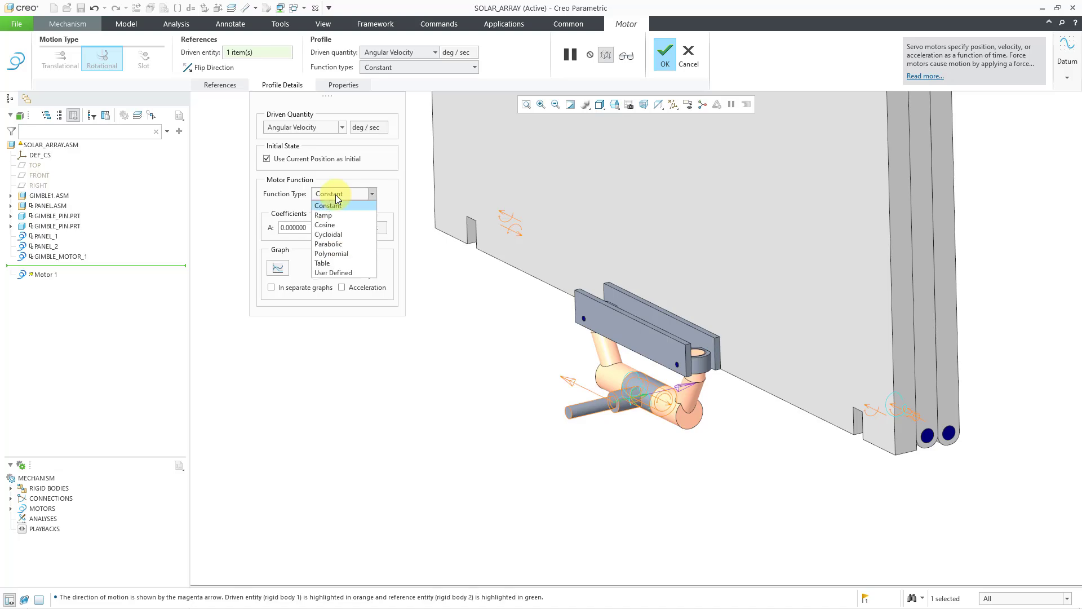
left_click(338, 263)
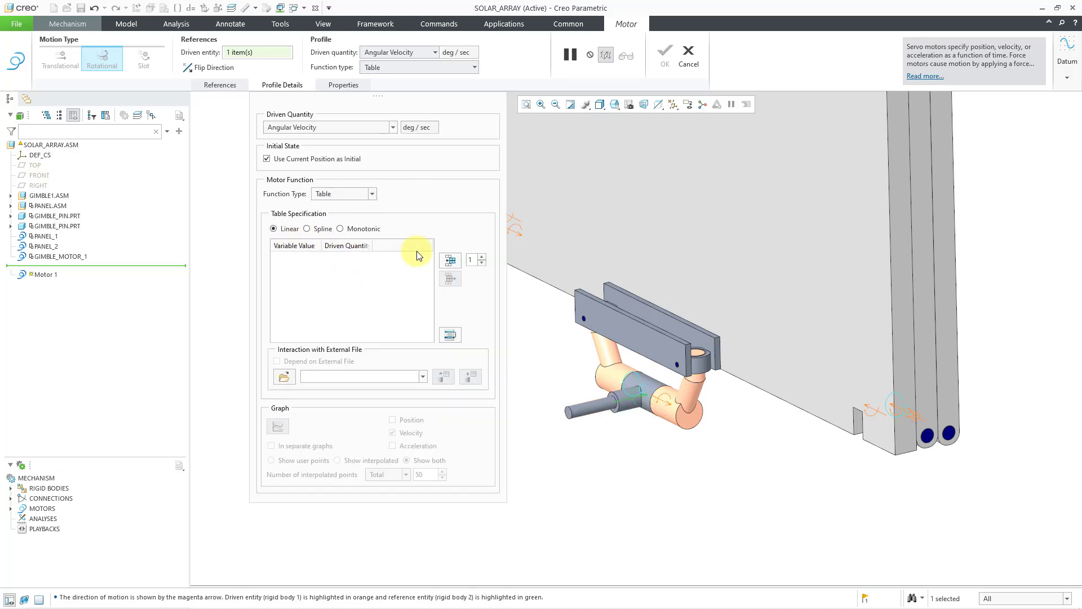
Step: Add four table rows with times 0, 3, 9 and 12 s
left_click(482, 257)
left_click(482, 257)
left_click(482, 256)
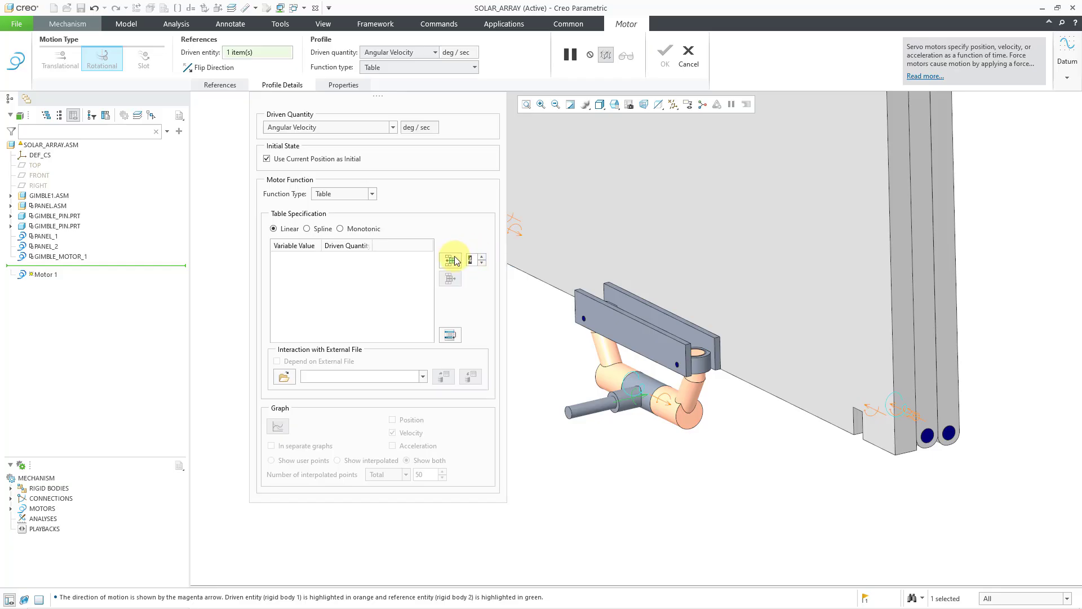
left_click(451, 259)
left_click(296, 267)
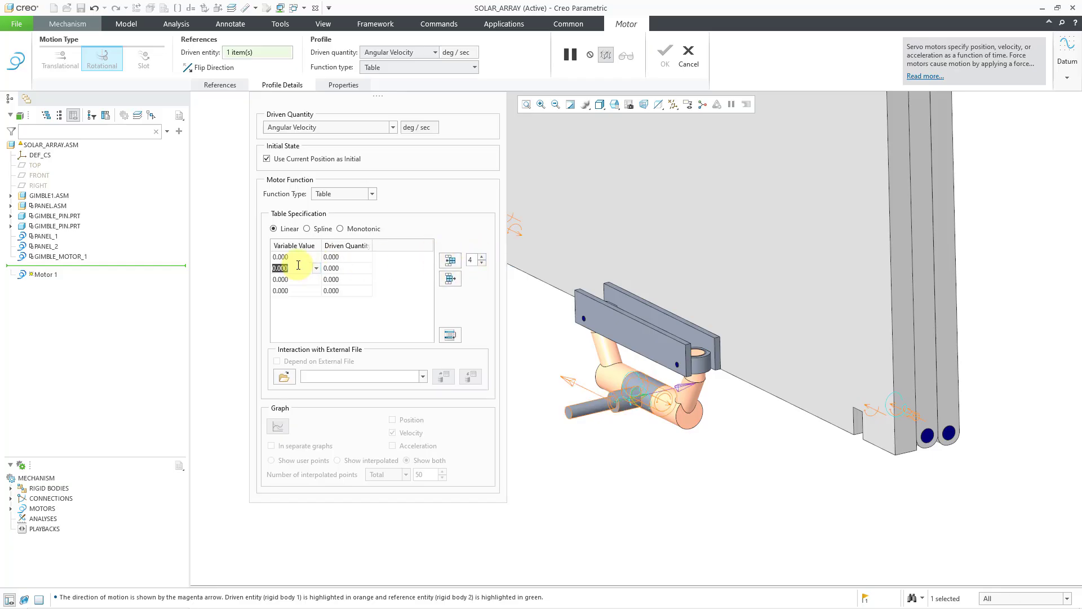
type("3")
left_click(291, 278)
type("9")
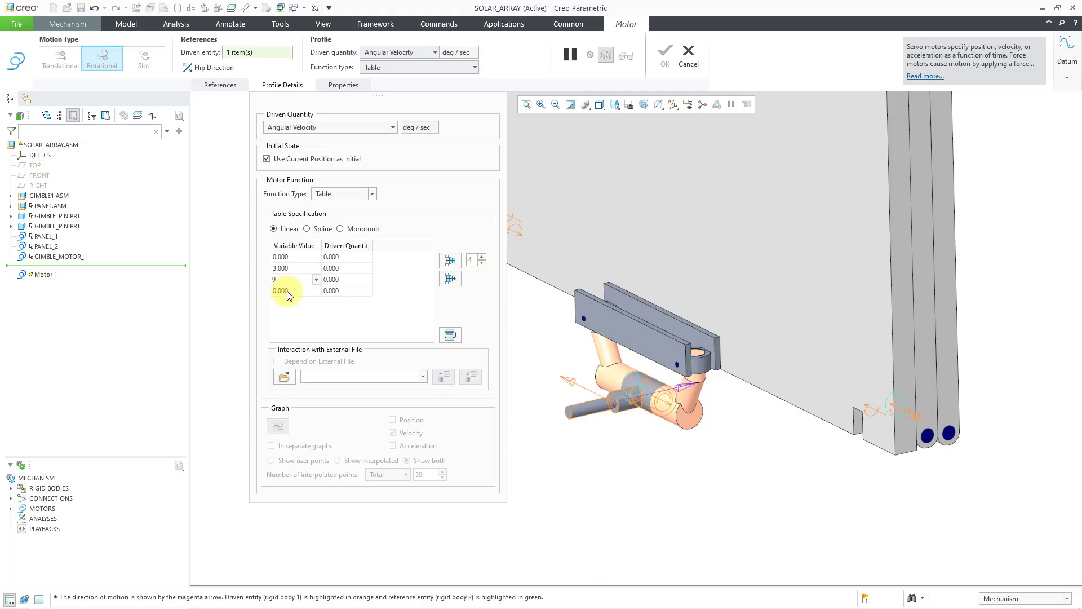
left_click(290, 291)
type("12")
Step: Set the velocity to 10 deg/sec for the 3 s and 9 s rows
left_click(361, 267)
type("10")
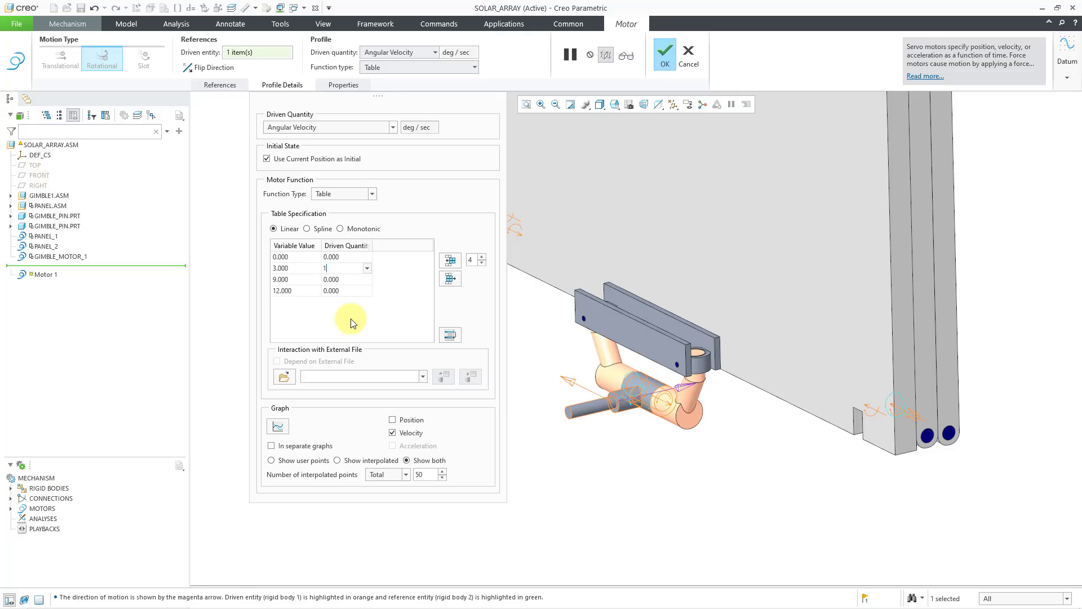
left_click(353, 280)
type("10")
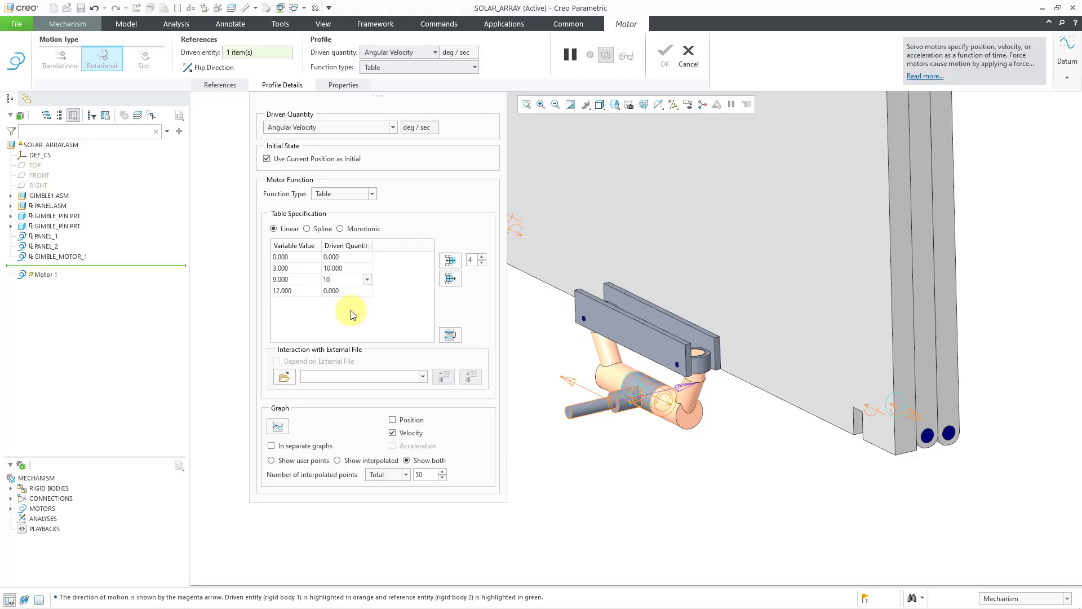
key("Return")
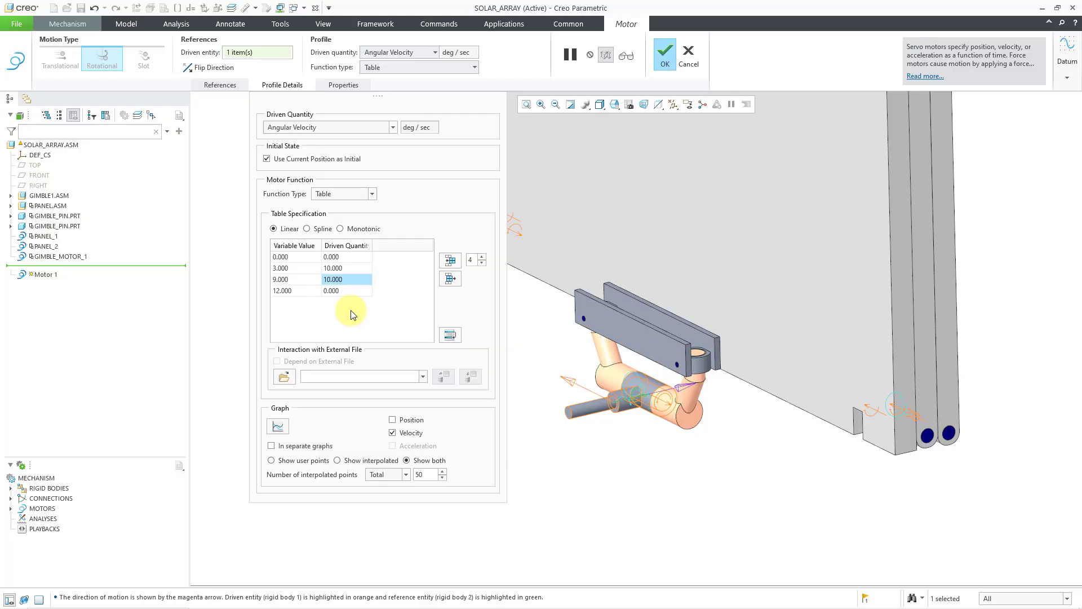
Step: Name the second motor GIMBLE_MOTOR_2 and confirm its creation
left_click(353, 89)
left_click(390, 120)
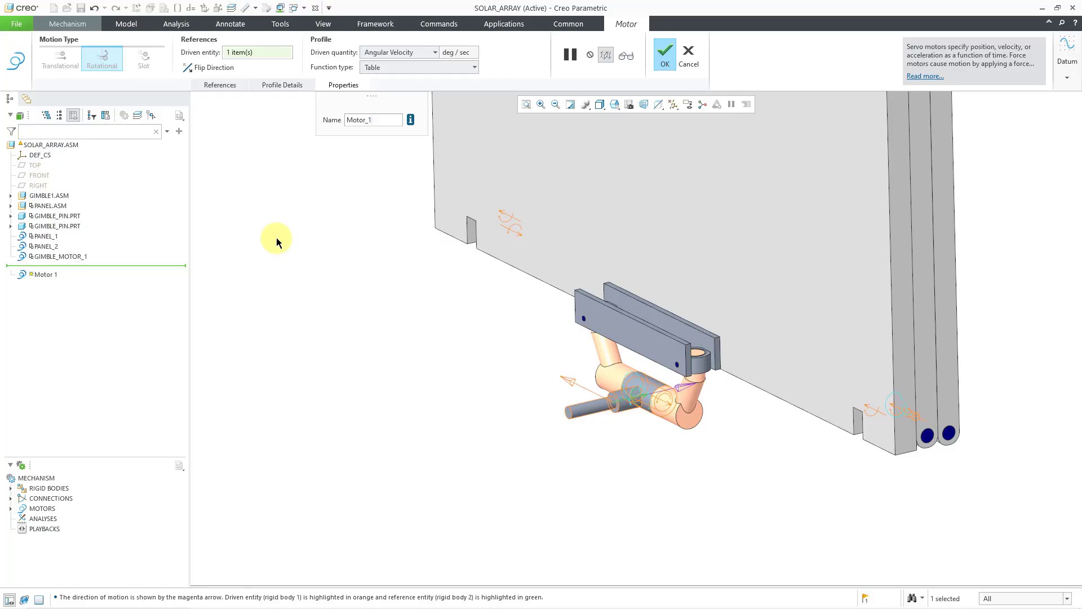
key("BackSpace")
type("2")
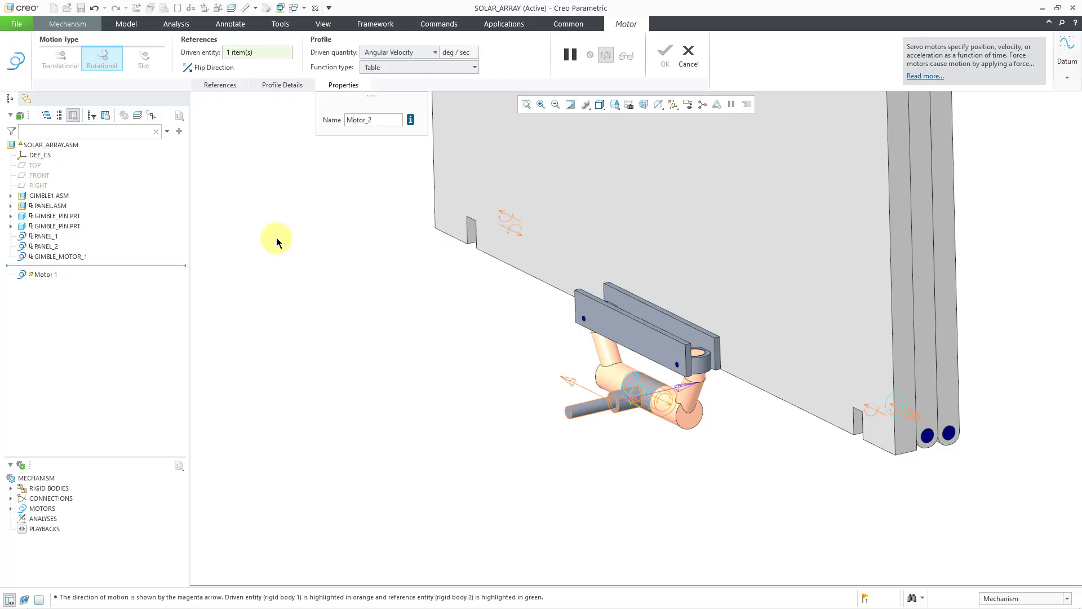
key("Home")
type("Gimble")
key("ctrl+a")
type("GIMBLE_MOTOR_2")
left_click(664, 55)
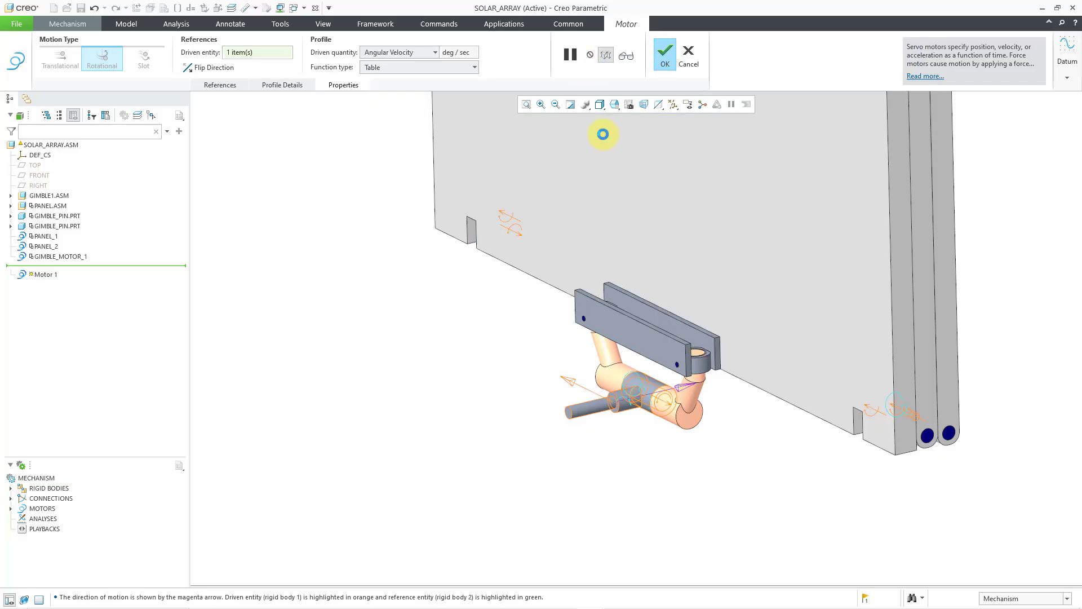
scroll(496, 338, "down", 2)
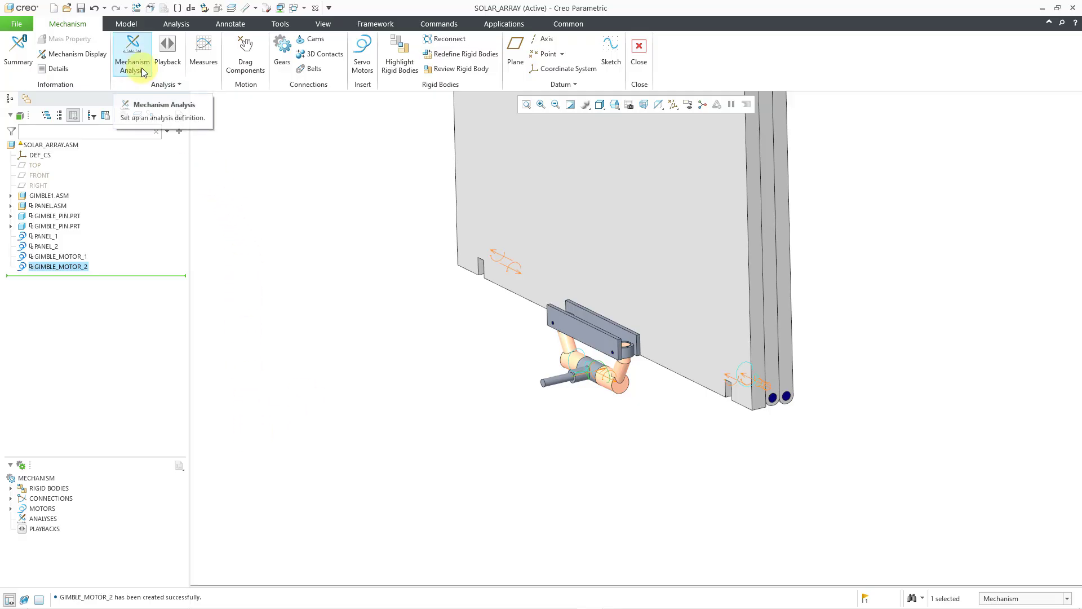
Step: Create a new analysis named DEPLOY, keeping its type as Position
right_click(54, 523)
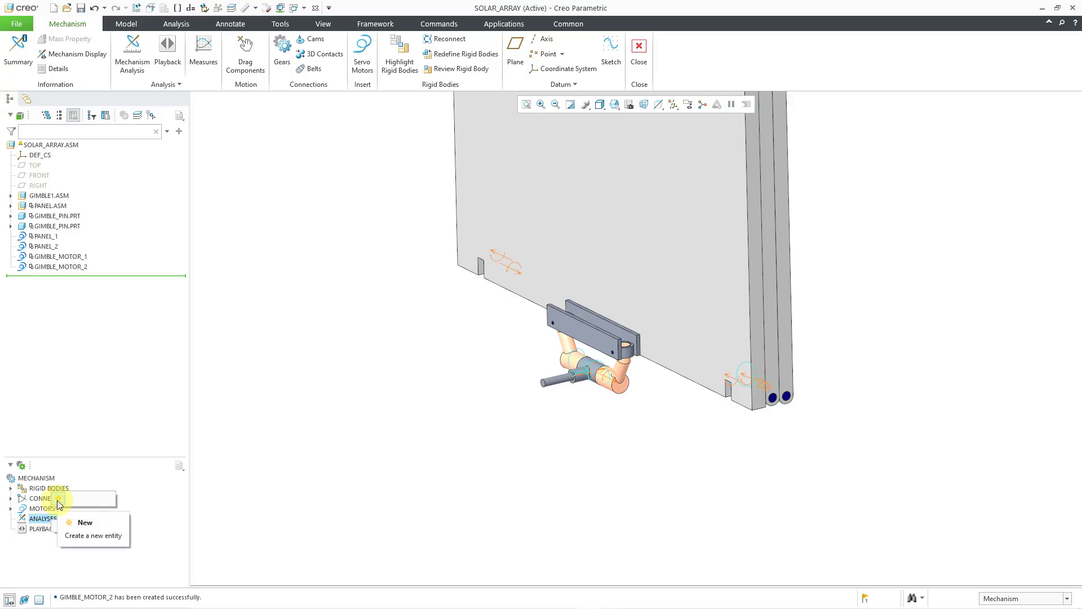
left_click(58, 500)
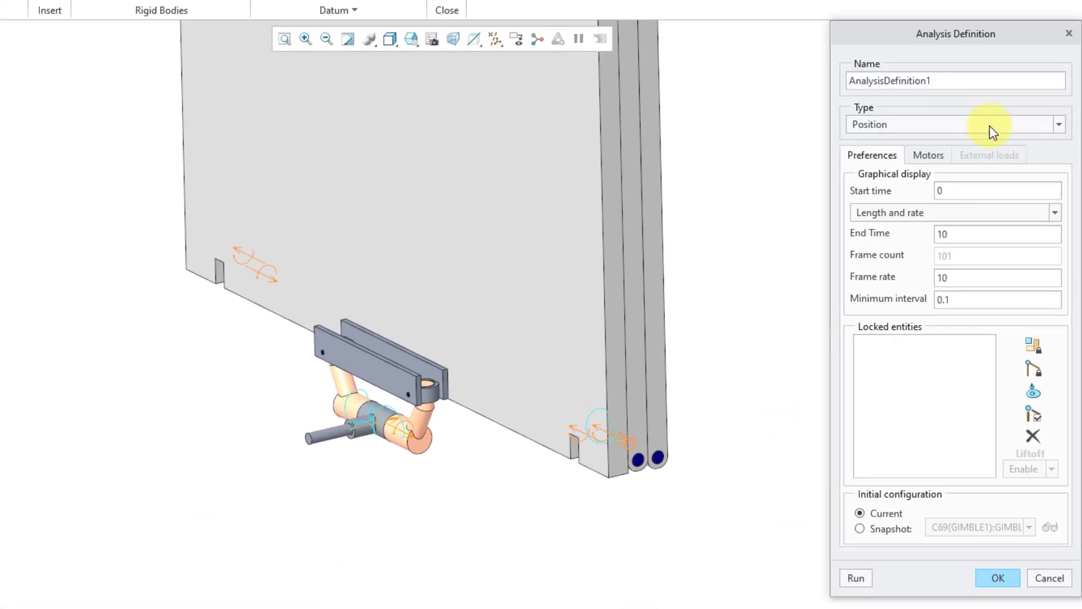
left_click_drag(957, 81, 833, 78)
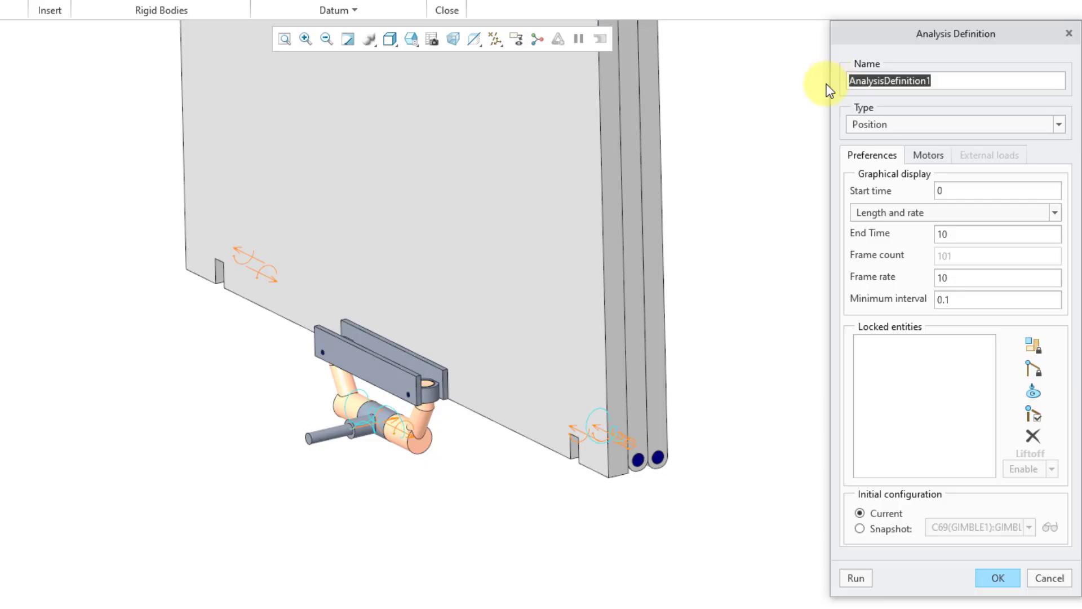
type("DEPLOY")
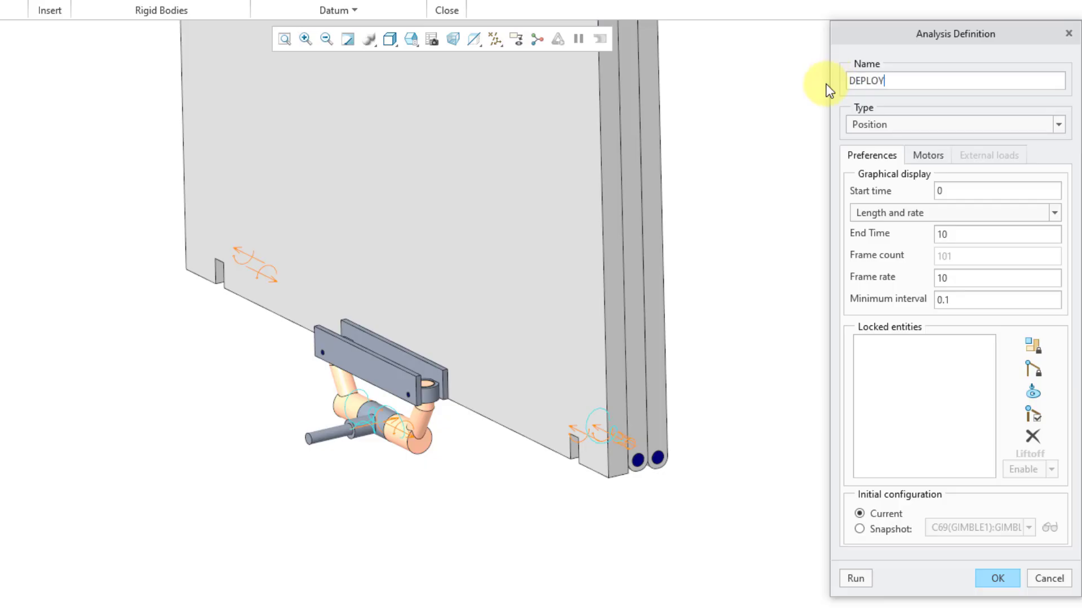
left_click(976, 124)
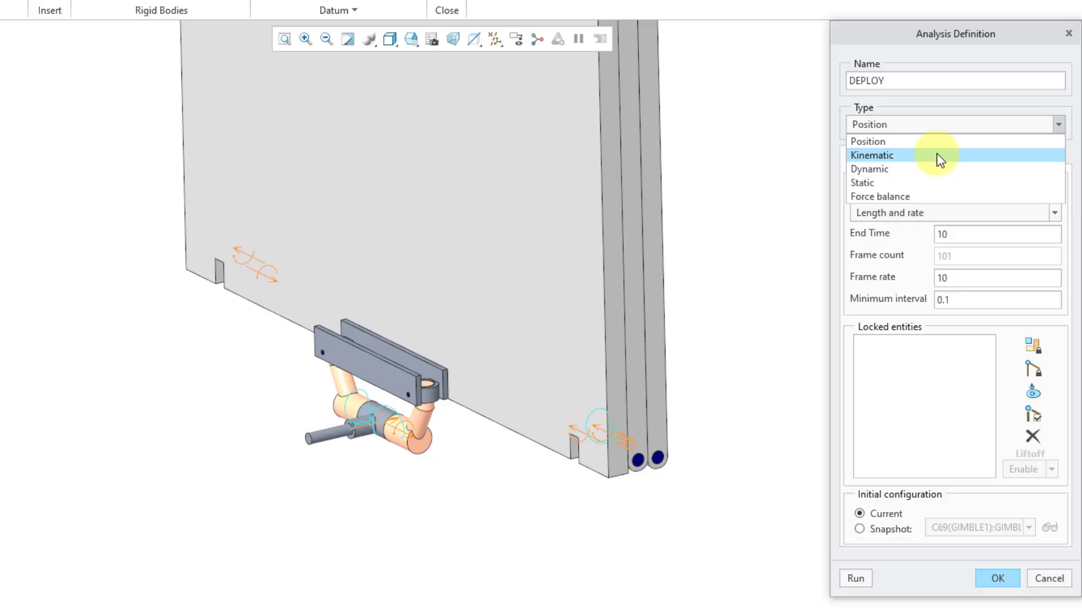
left_click(888, 141)
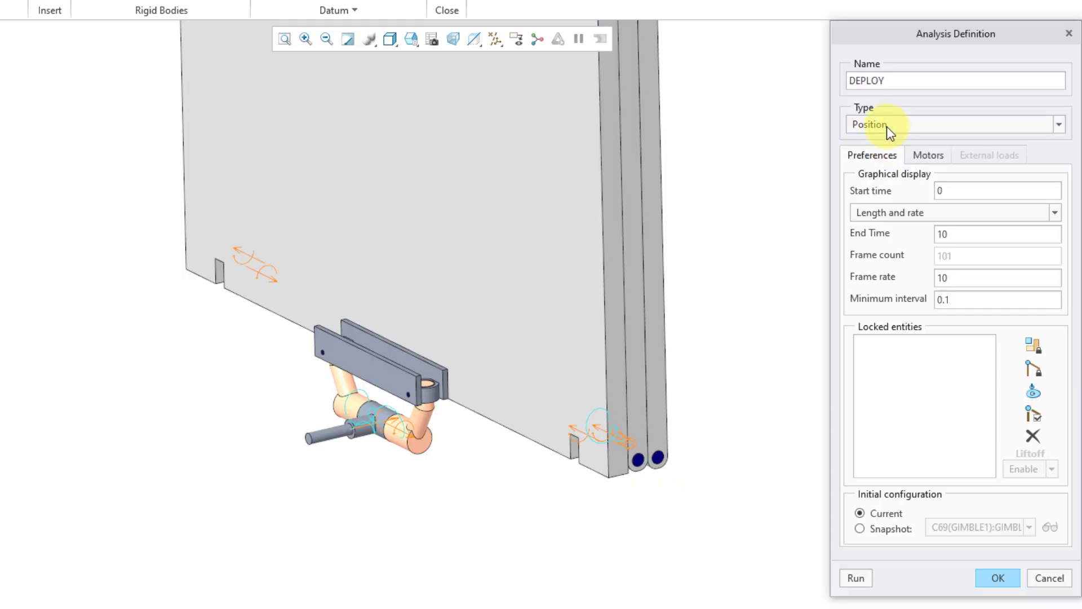
Step: Set the DEPLOY analysis End Time to 48 s and Frame rate to 25
double_click(967, 235)
type("48")
double_click(956, 277)
type("25")
key("Return")
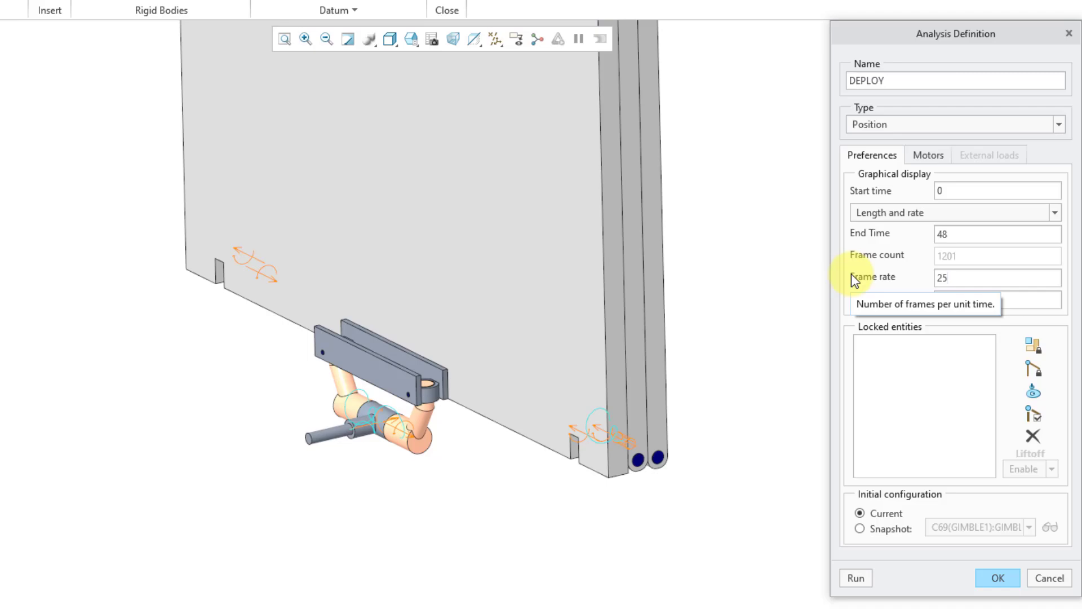
Step: Start the analysis from the home snapshot
left_click(859, 530)
left_click(1030, 527)
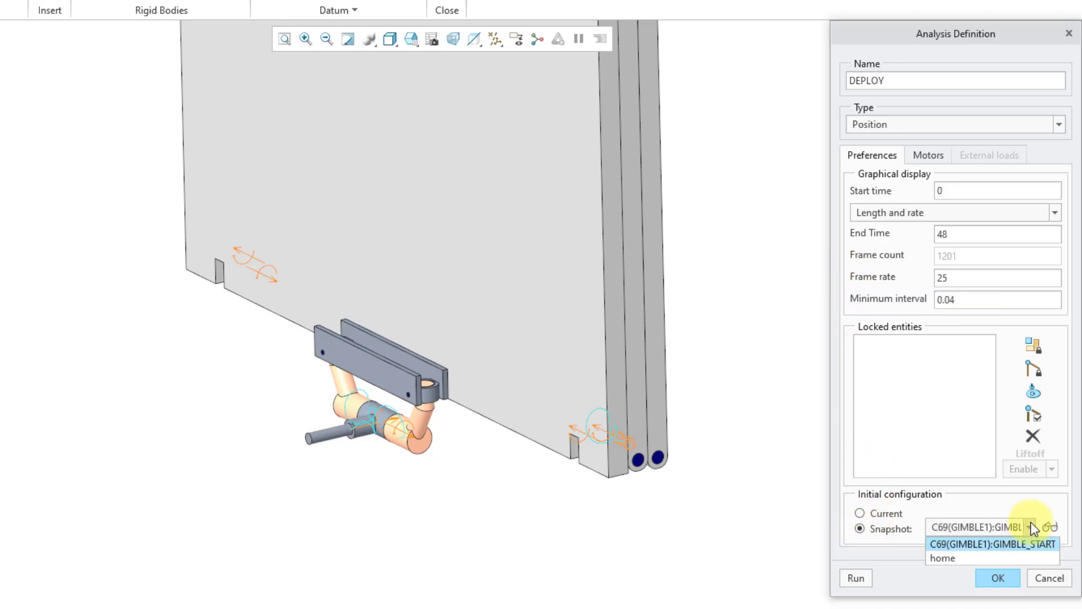
left_click(1005, 556)
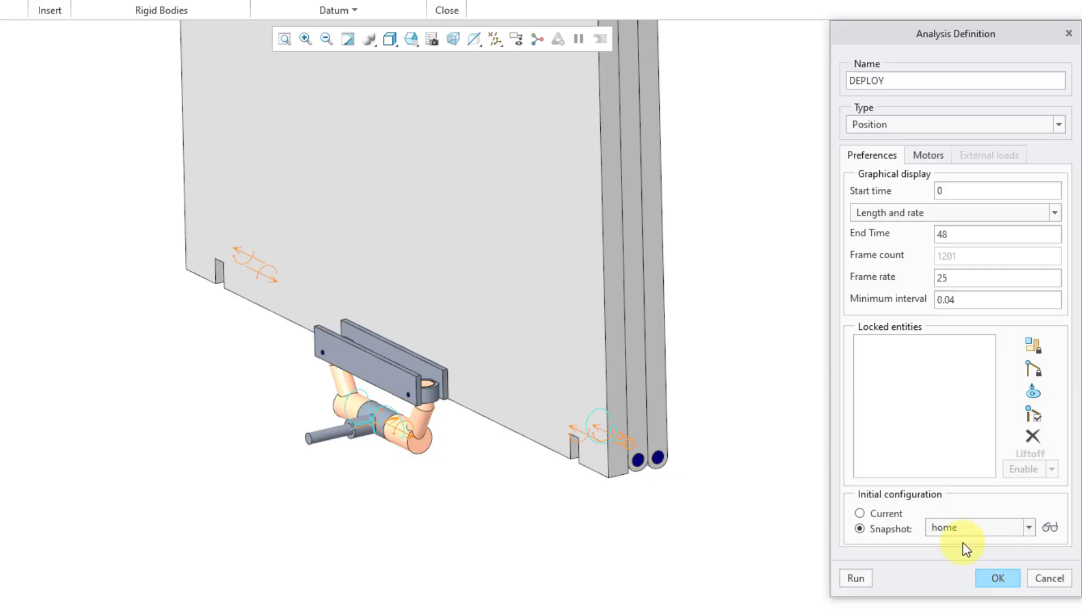
key("ctrl+d")
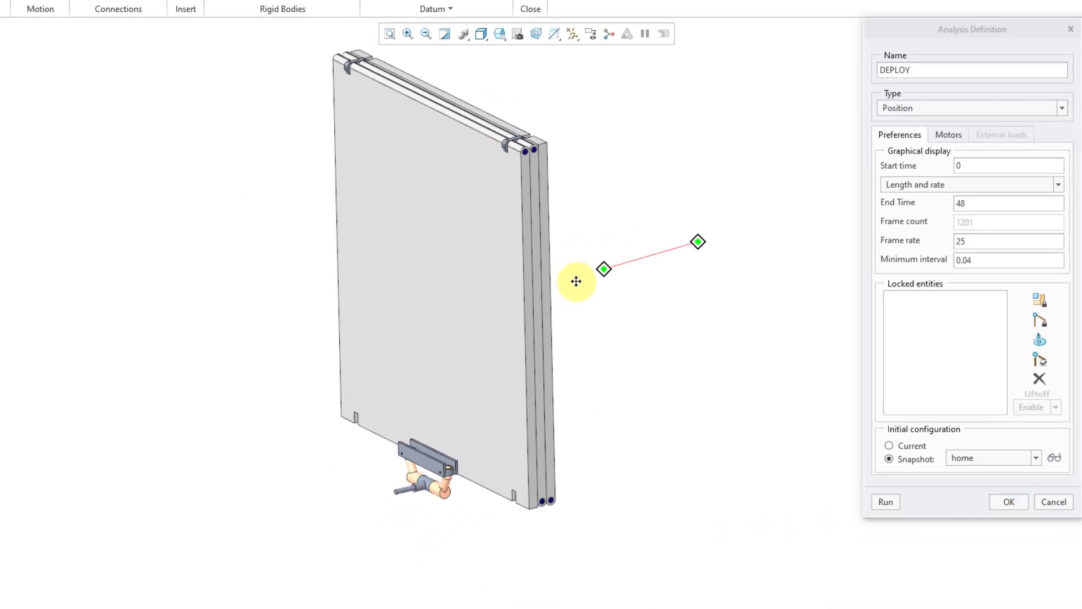
middle_click_drag(576, 281, 423, 341, "shift")
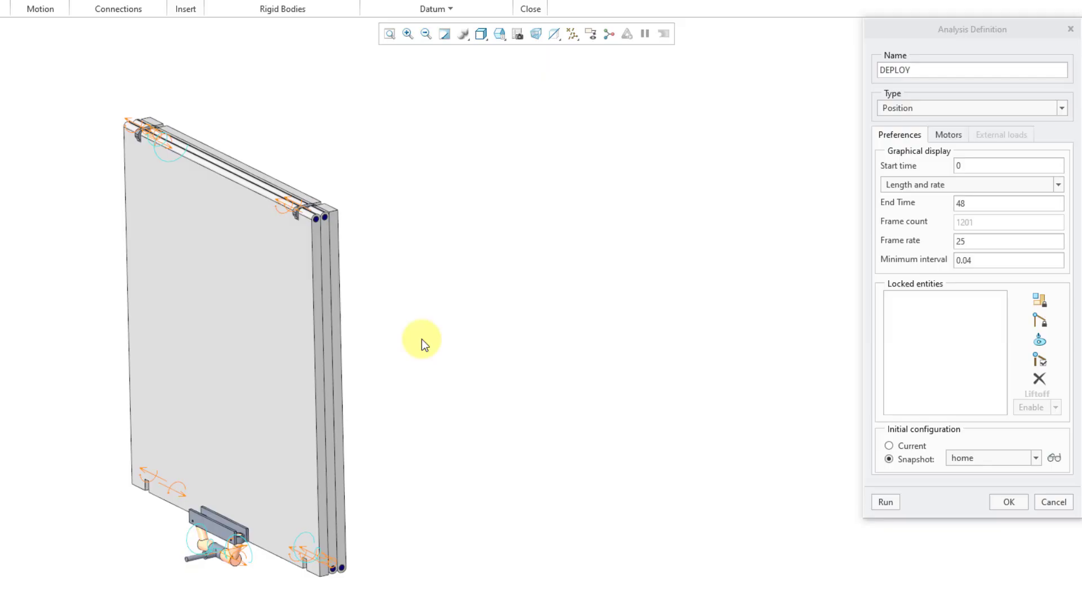
Step: Schedule GIMBLE_MOTOR_1 to end at 12 and PANEL_1 to run 12–24
left_click(945, 135)
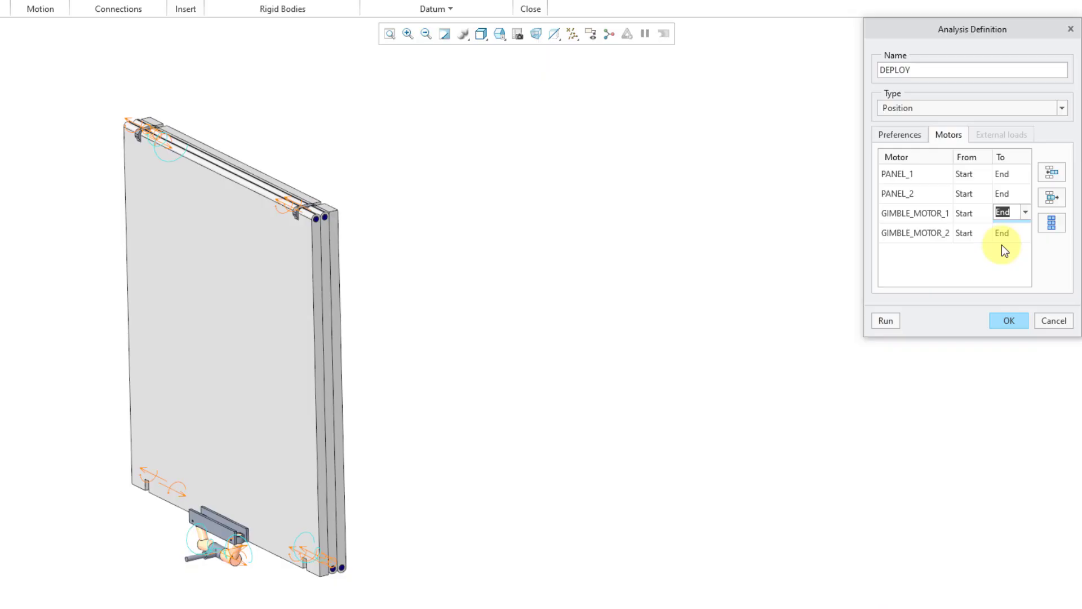
type("12")
left_click(975, 175)
type("12")
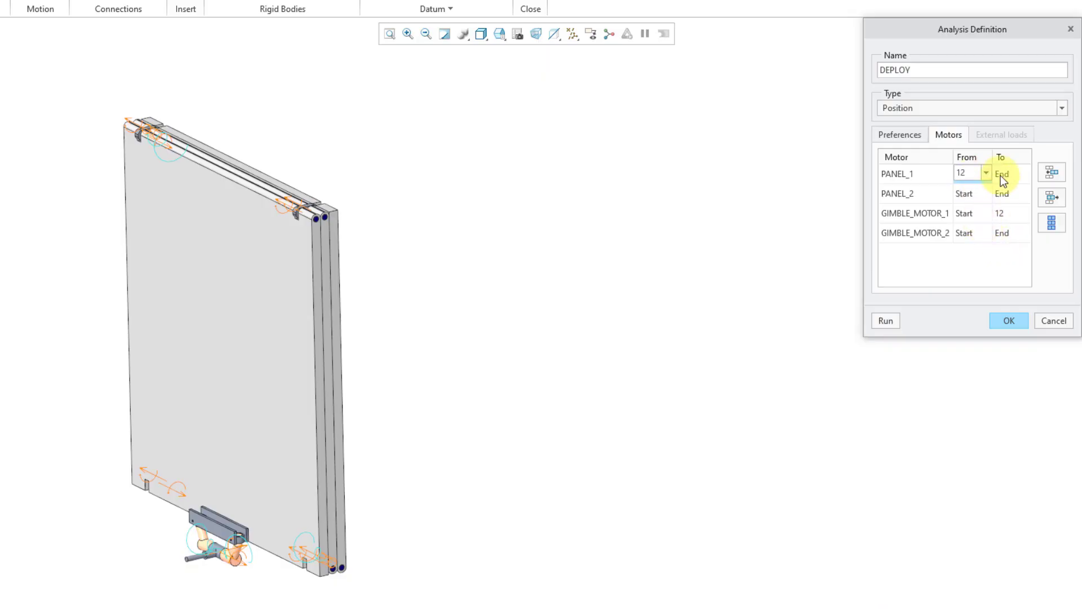
left_click(1005, 174)
type("24")
Step: Schedule PANEL_2 for 24–36 and GIMBLE_MOTOR_2 for 36–48
left_click(976, 194)
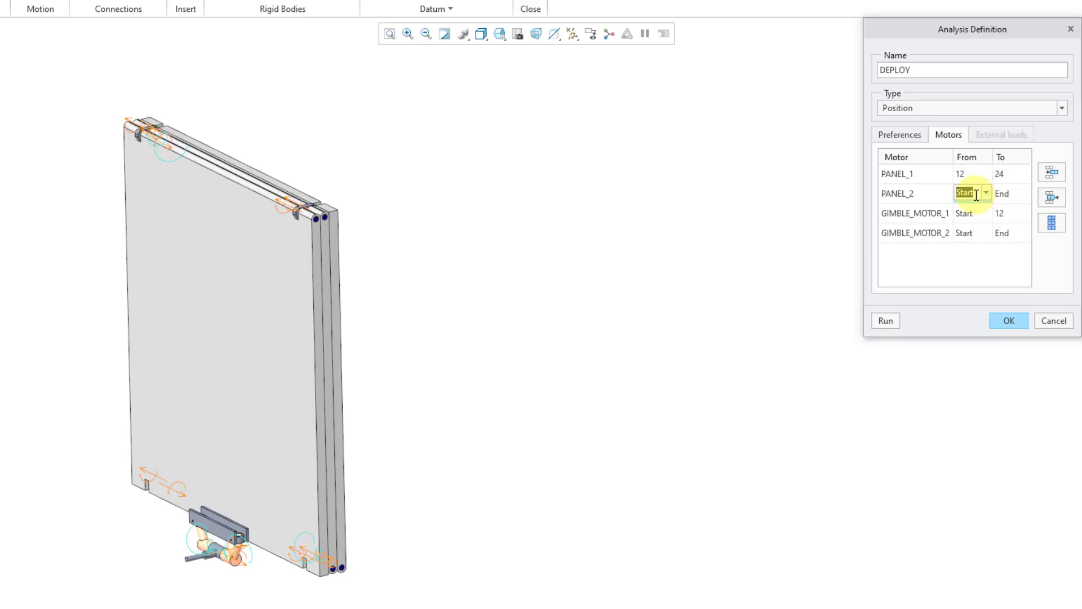
type("24")
left_click(1007, 192)
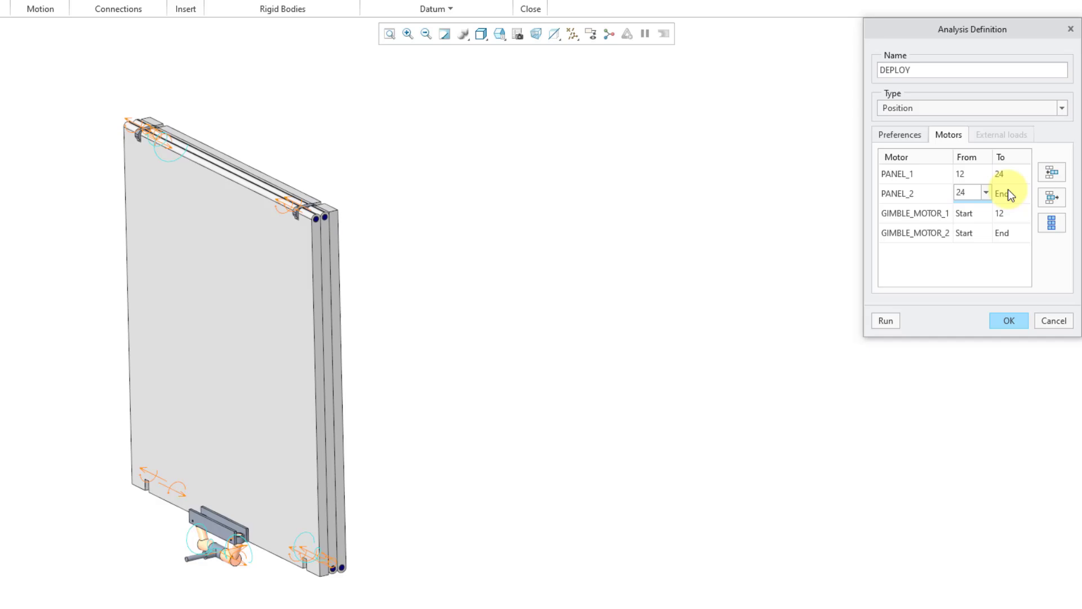
type("36")
left_click(983, 231)
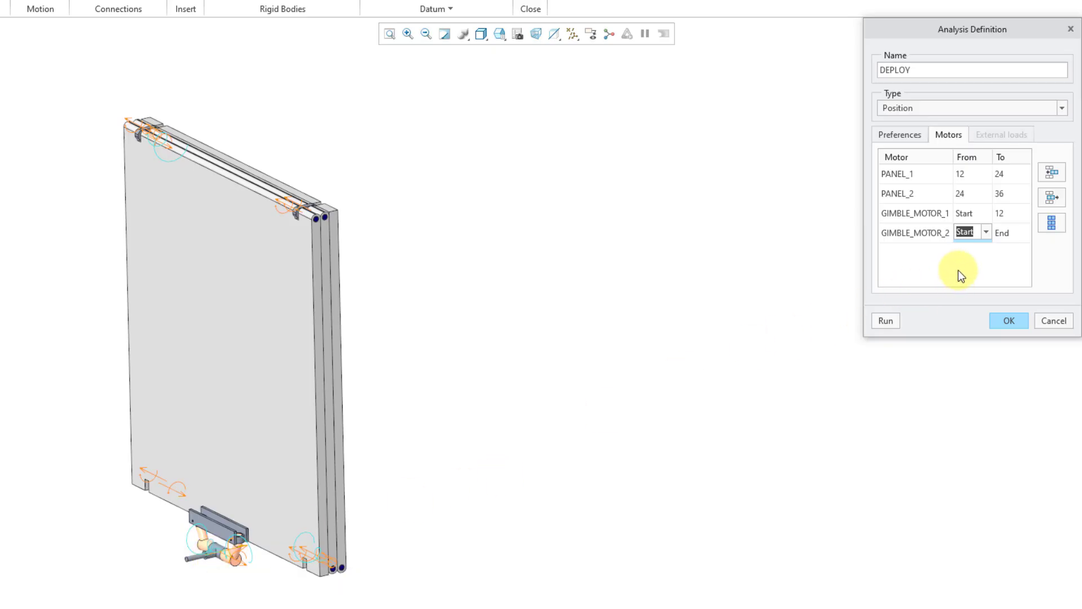
type("36")
key("Tab")
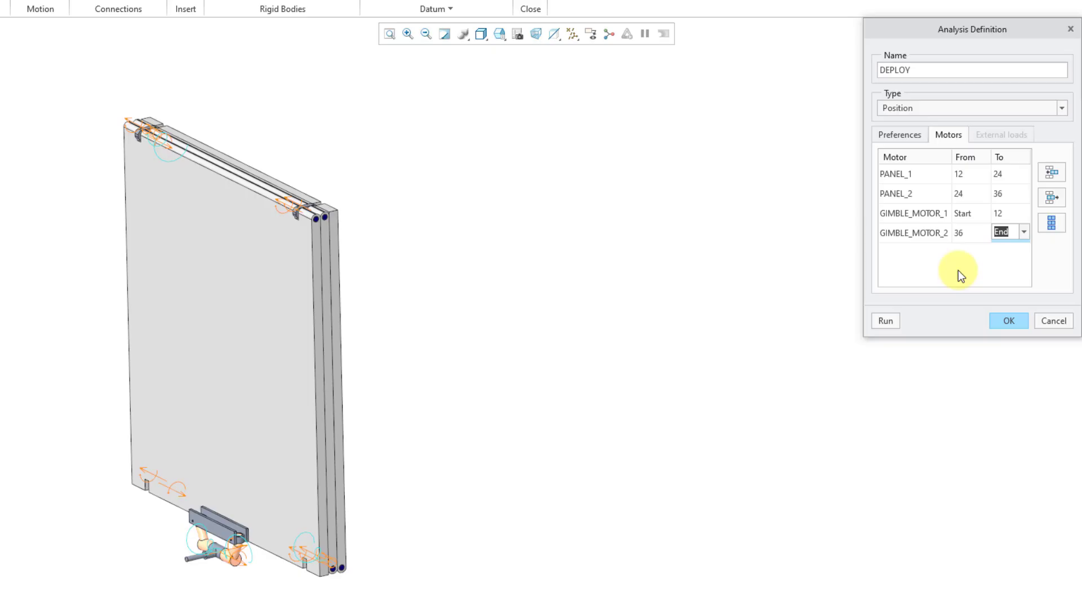
type("48")
key("Tab")
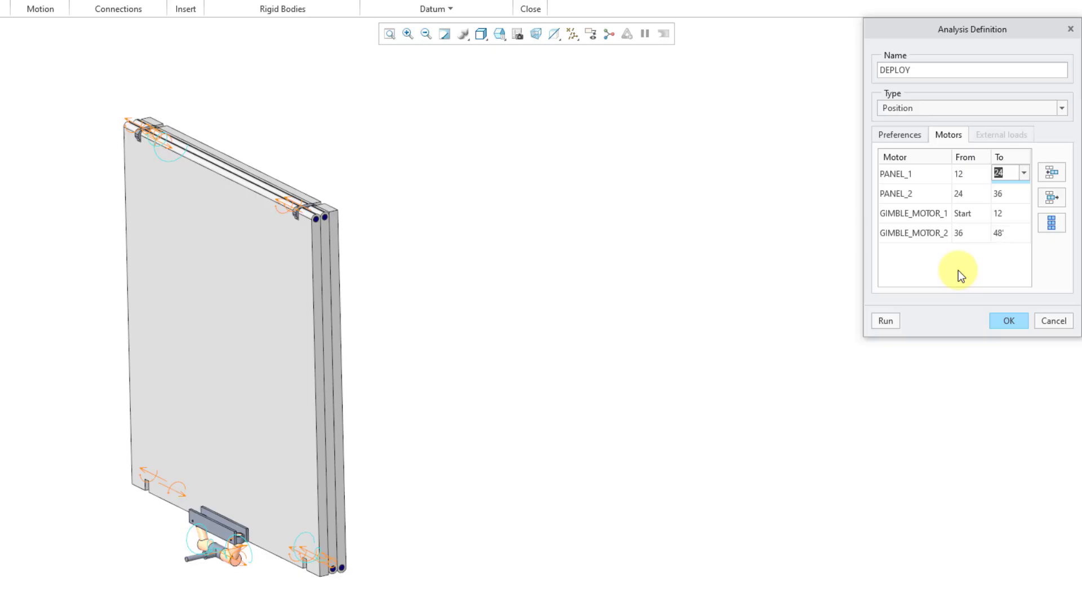
left_click(1013, 231)
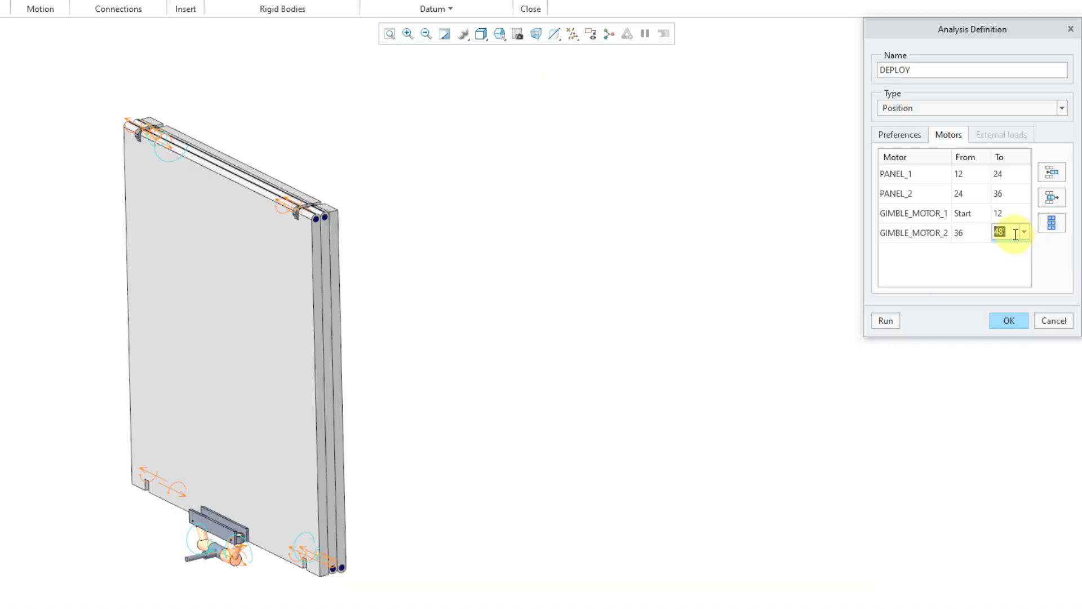
left_click(1010, 259)
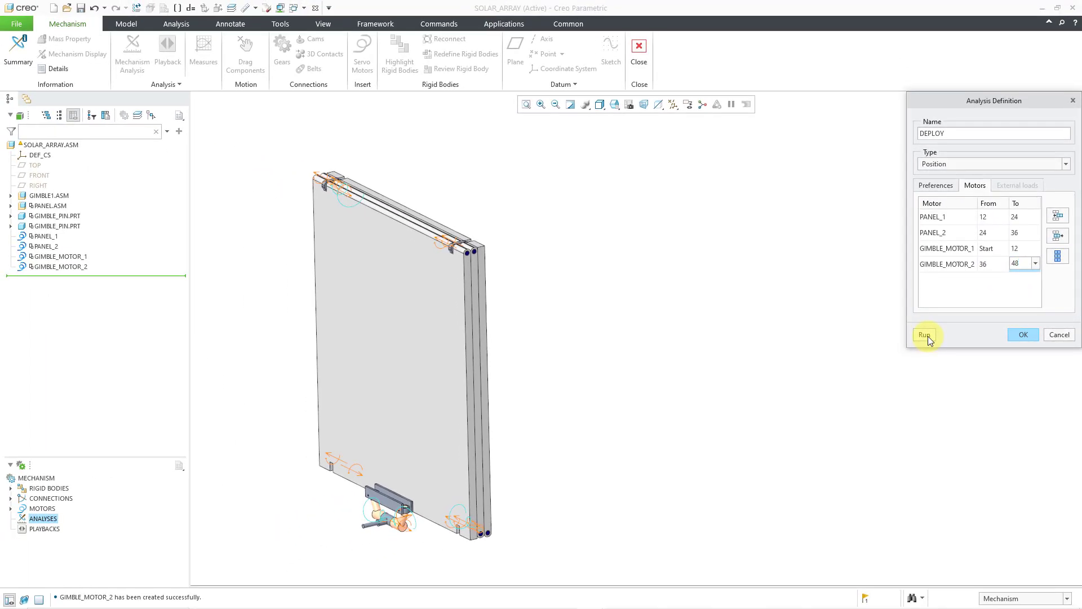
Step: Run the DEPLOY analysis and view the panels unfolded into a flat row
left_click(926, 335)
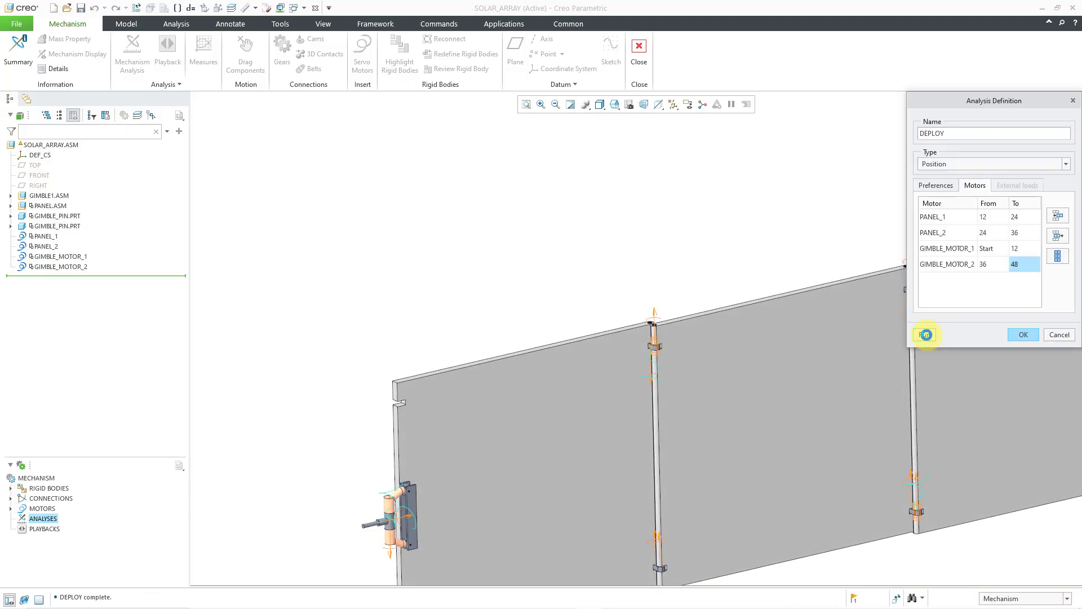
middle_click_drag(674, 235, 549, 147, "shift")
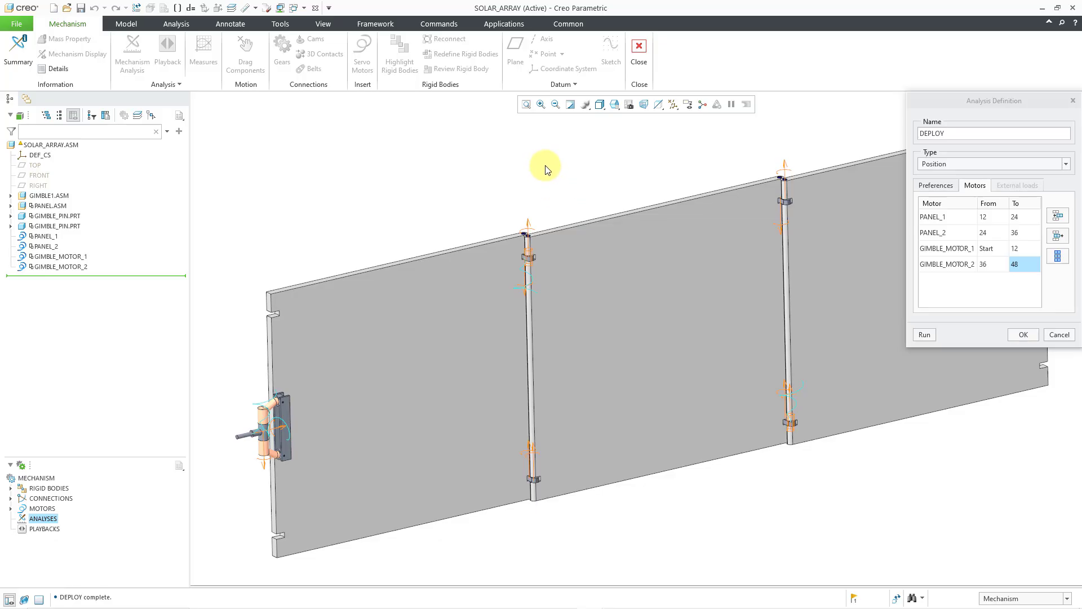